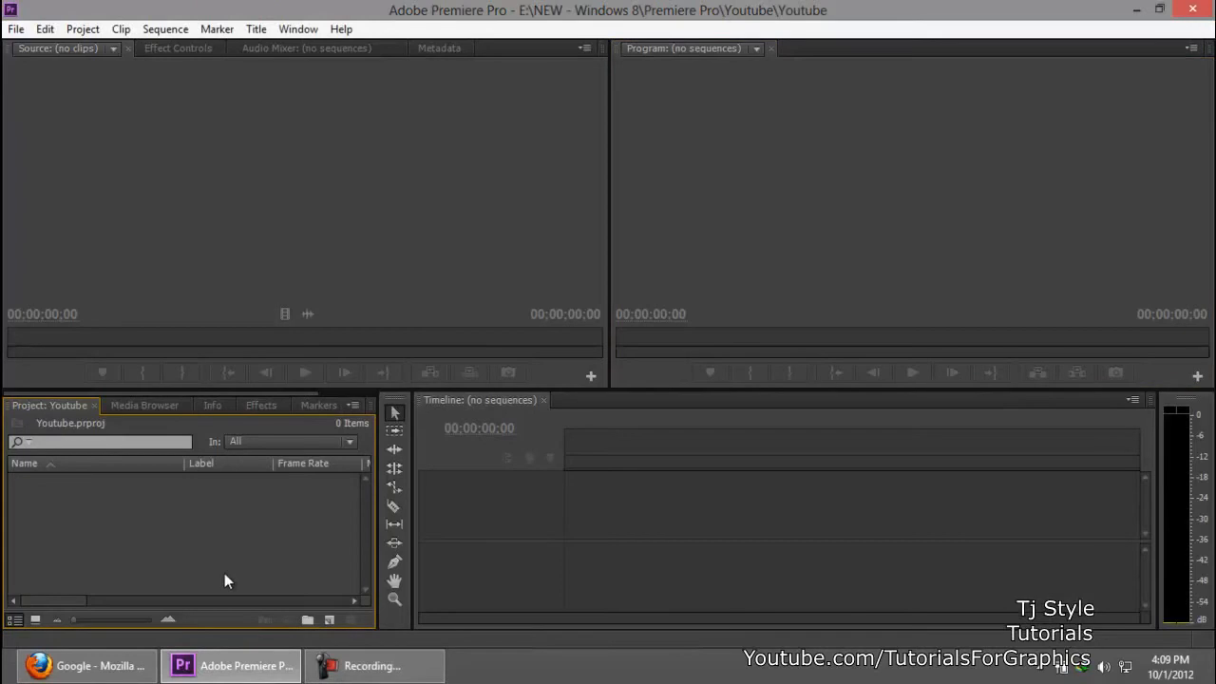
{"action": "left_click", "coordinate": [380, 675]}
{"action": "left_click", "coordinate": [390, 662]}
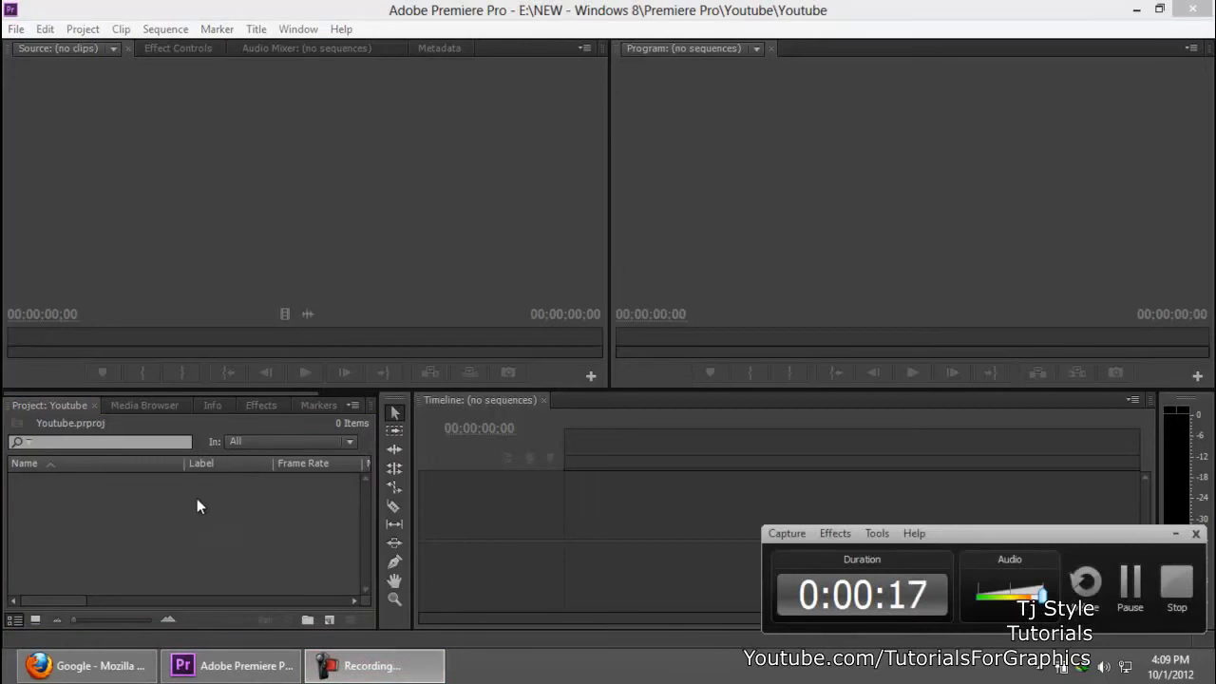
{"action": "double_click", "coordinate": [172, 505]}
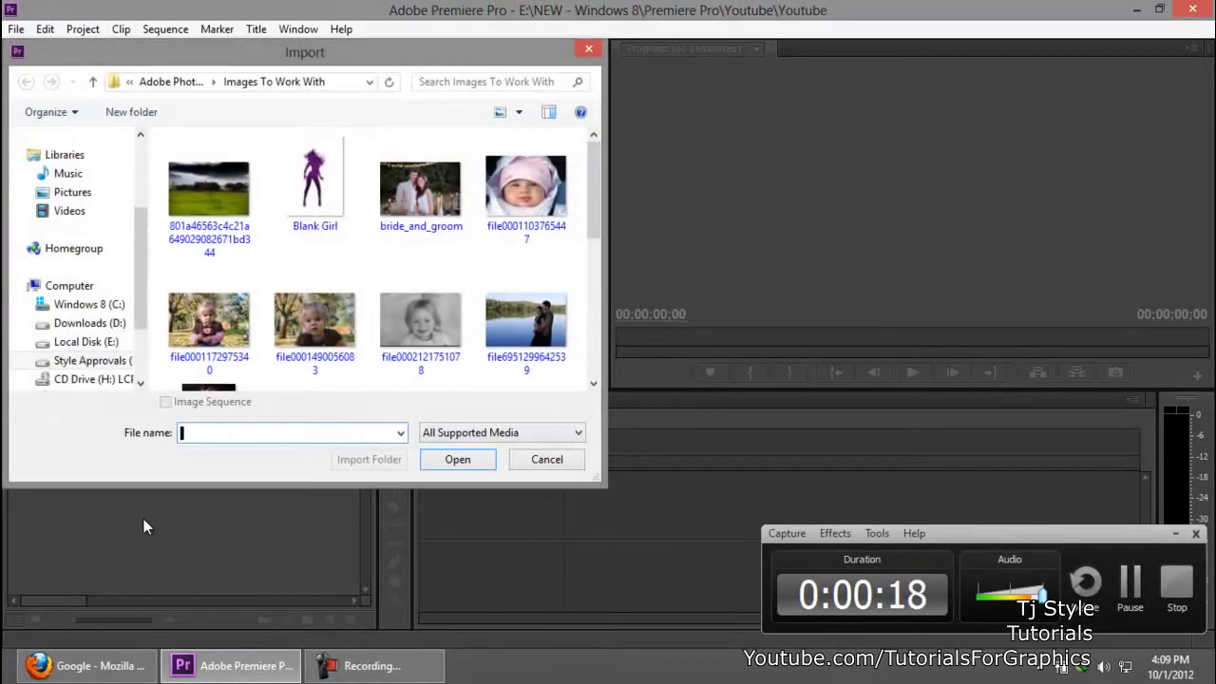
{"action": "left_click", "coordinate": [570, 461]}
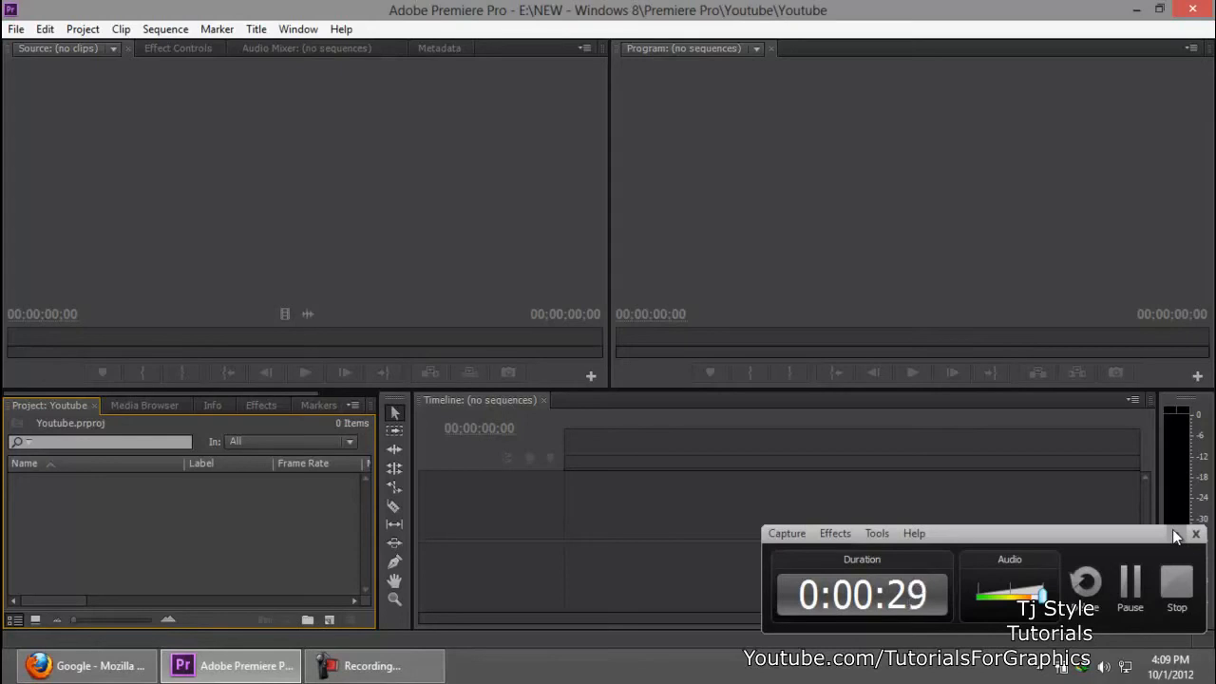
{"action": "left_click", "coordinate": [1176, 535]}
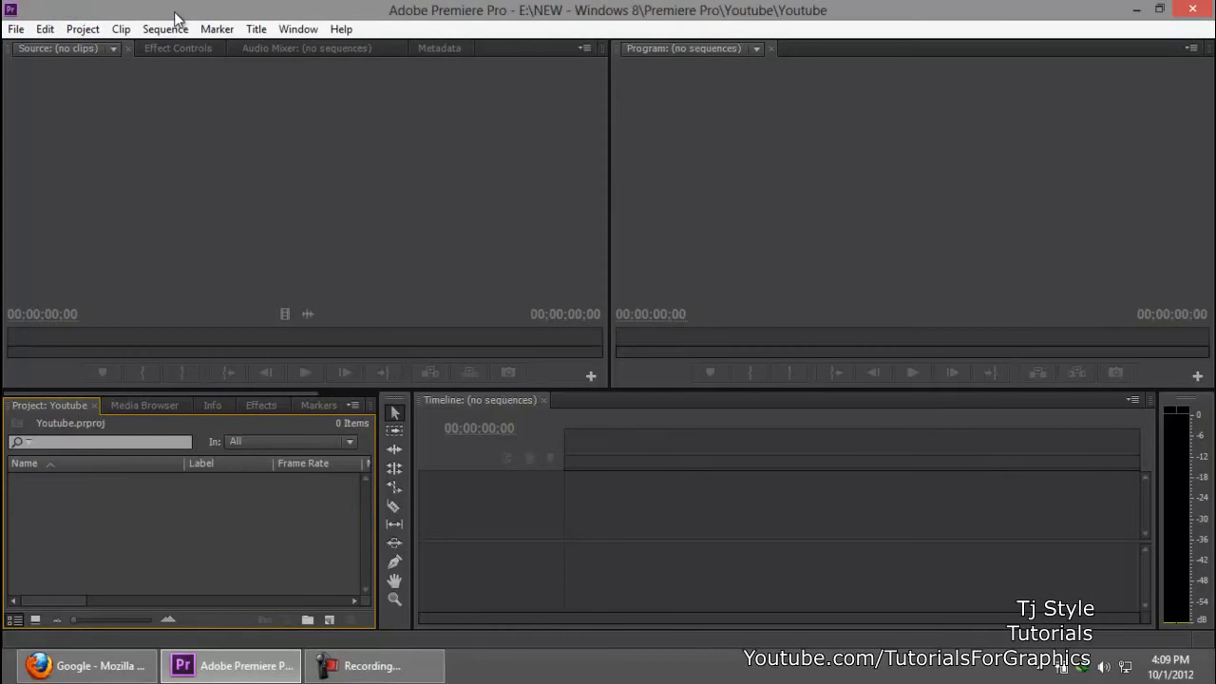
Step: Open the General preferences and turn off Default scale to frame size
{"action": "left_click", "coordinate": [46, 29]}
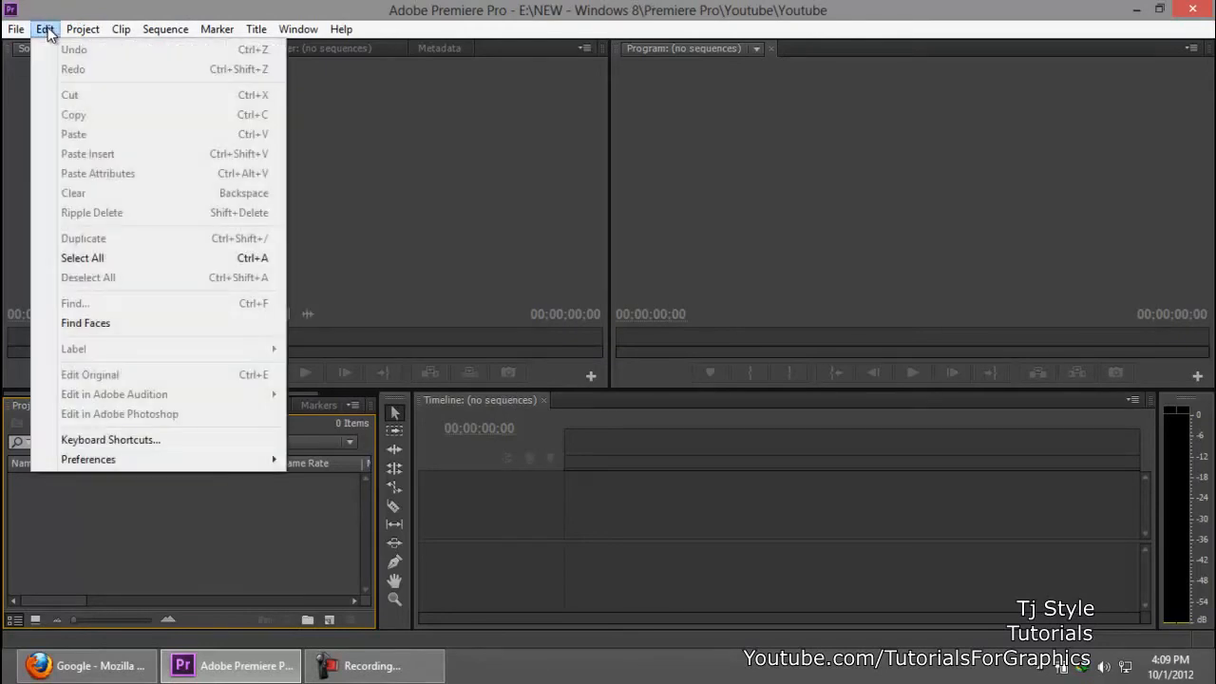
{"action": "mouse_move", "coordinate": [190, 454]}
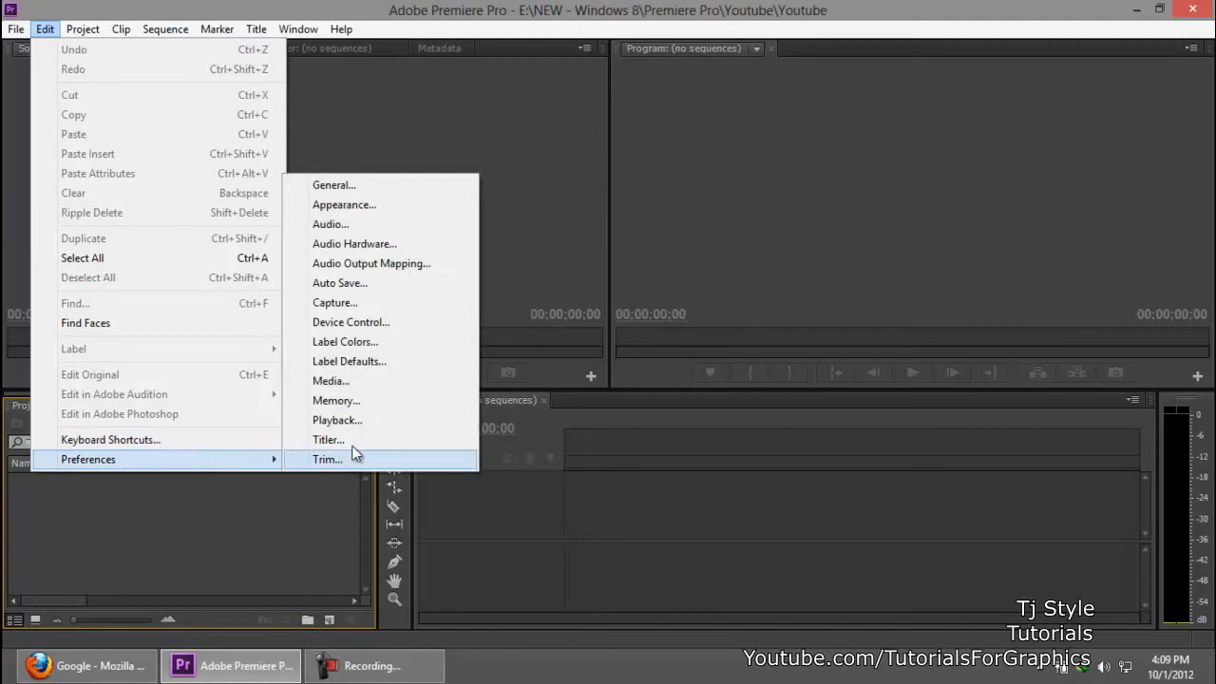
{"action": "left_click", "coordinate": [367, 189]}
{"action": "left_click_drag", "start_coordinate": [454, 96], "coordinate": [448, 97]}
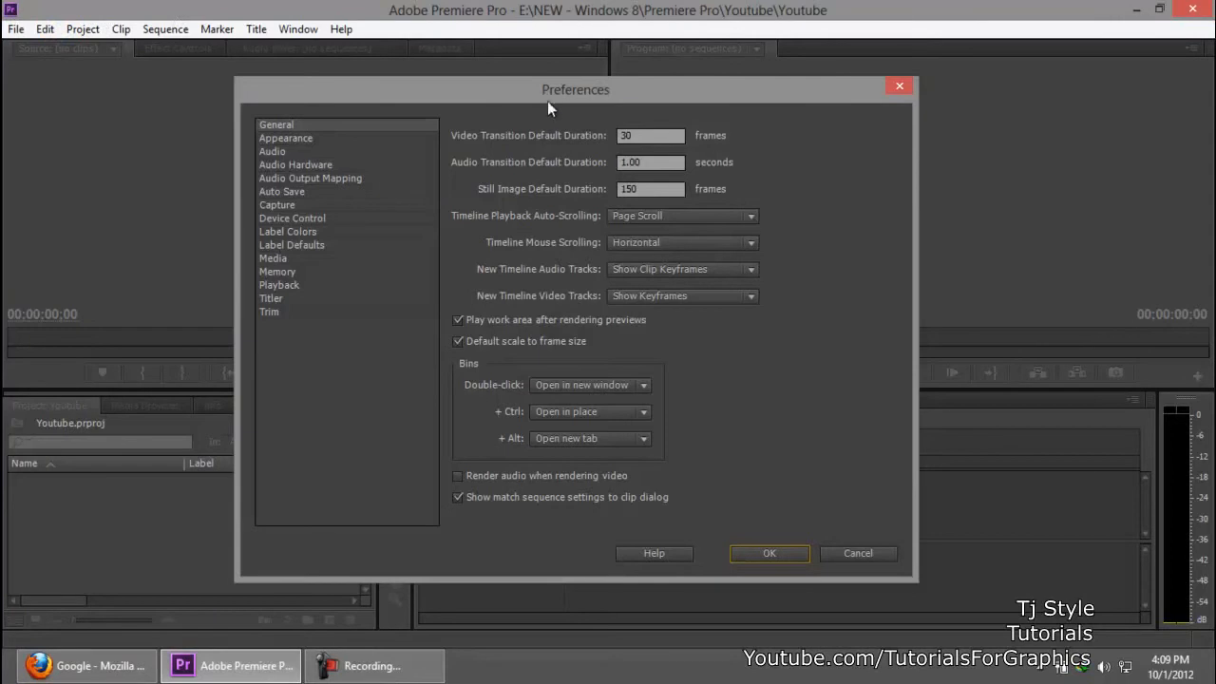
{"action": "left_click", "coordinate": [288, 127]}
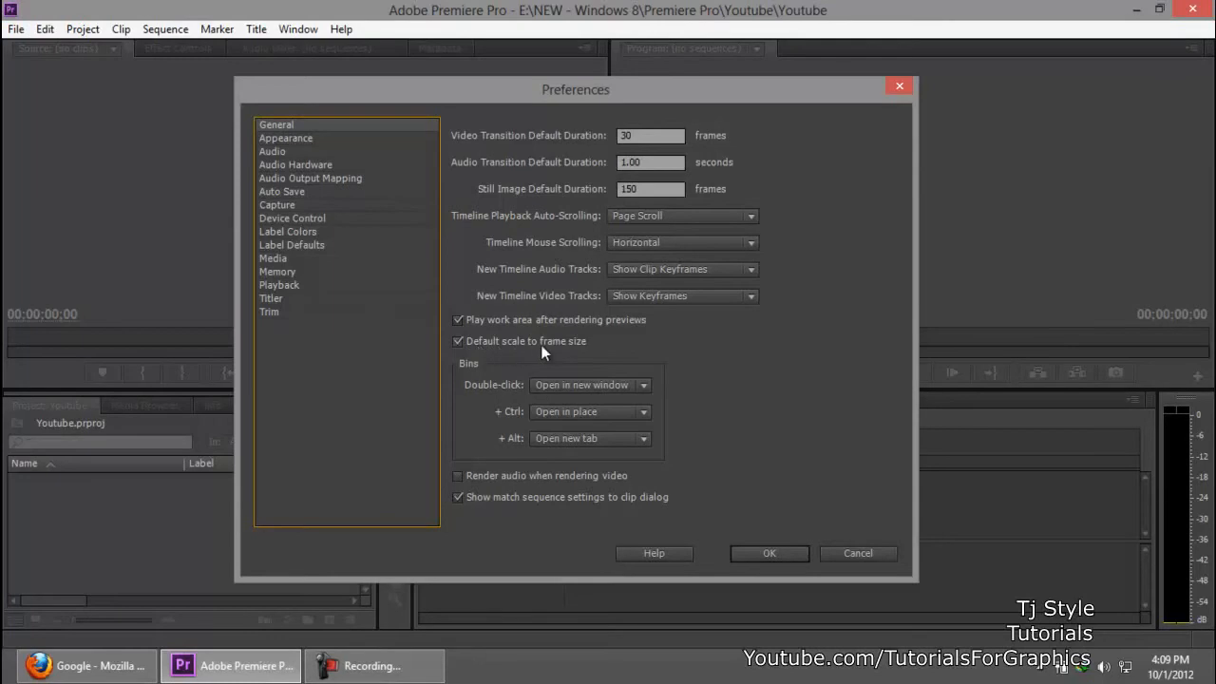
{"action": "left_click", "coordinate": [456, 342]}
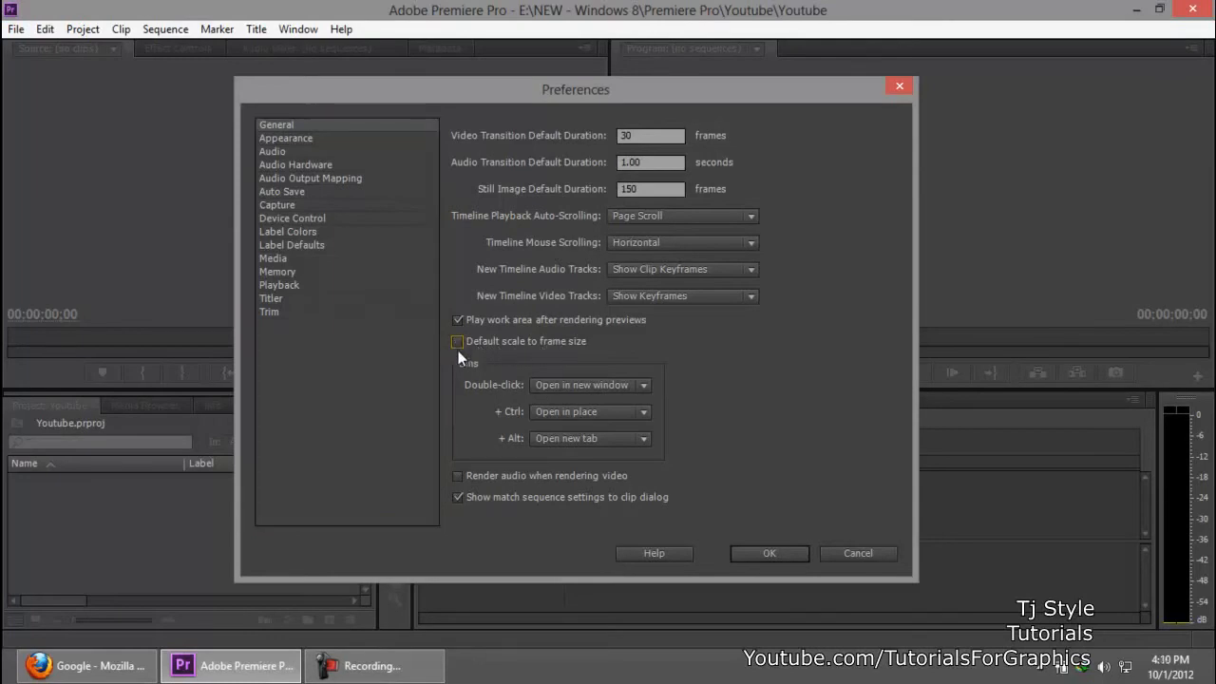
{"action": "left_click", "coordinate": [372, 665]}
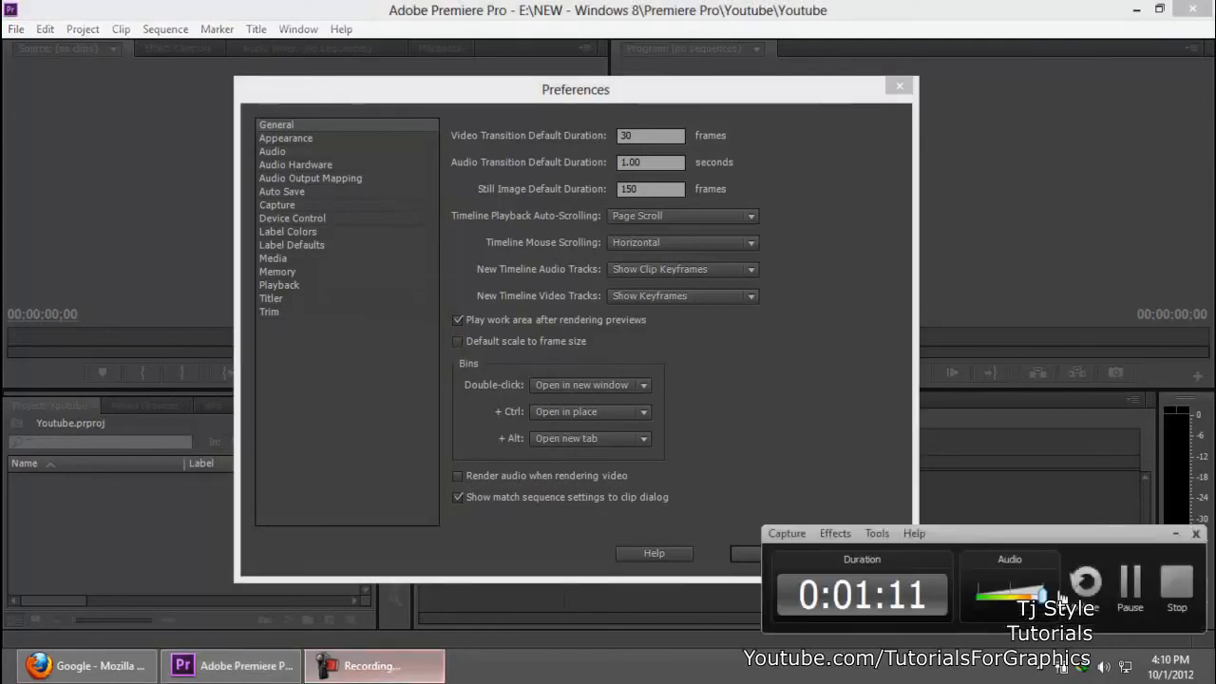
{"action": "left_click", "coordinate": [1177, 535]}
{"action": "left_click", "coordinate": [458, 341]}
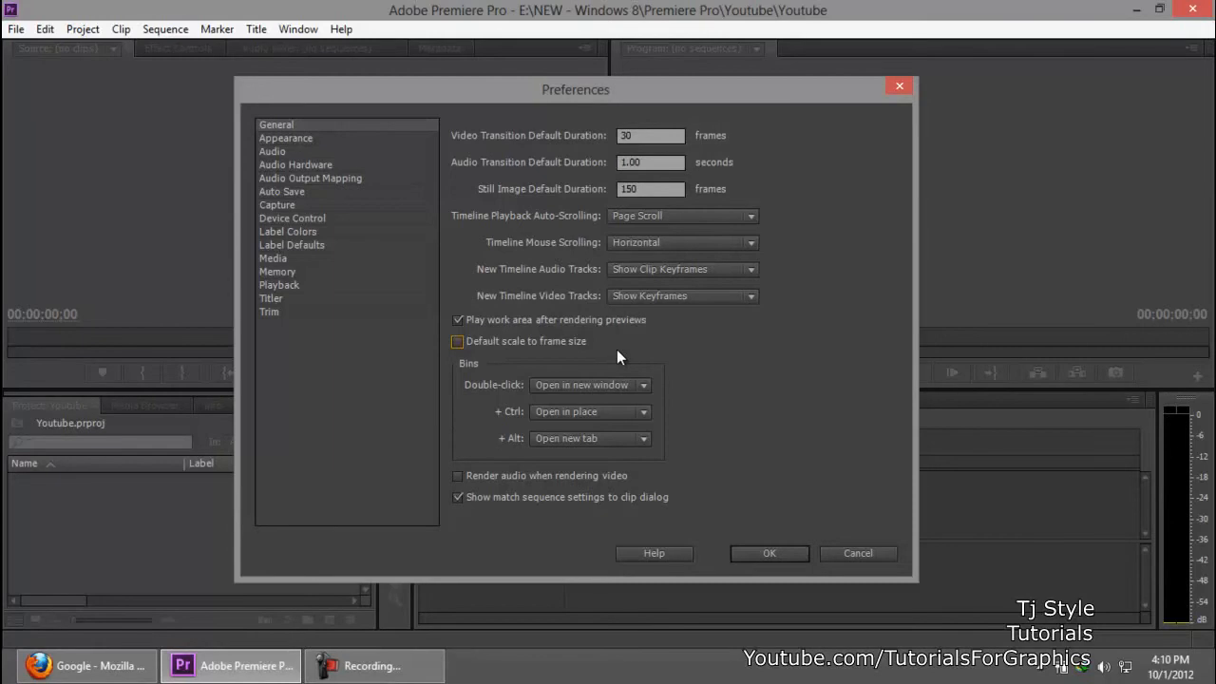
{"action": "left_click_drag", "start_coordinate": [753, 95], "coordinate": [777, 120]}
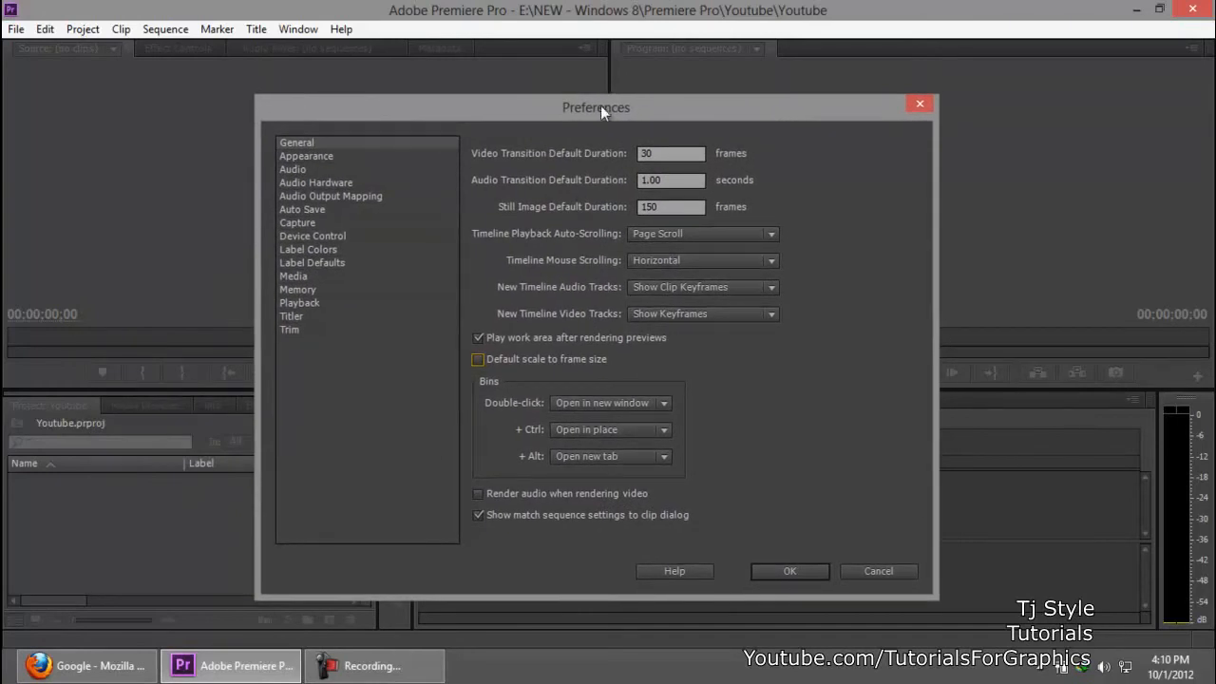
{"action": "left_click_drag", "start_coordinate": [604, 108], "coordinate": [585, 90]}
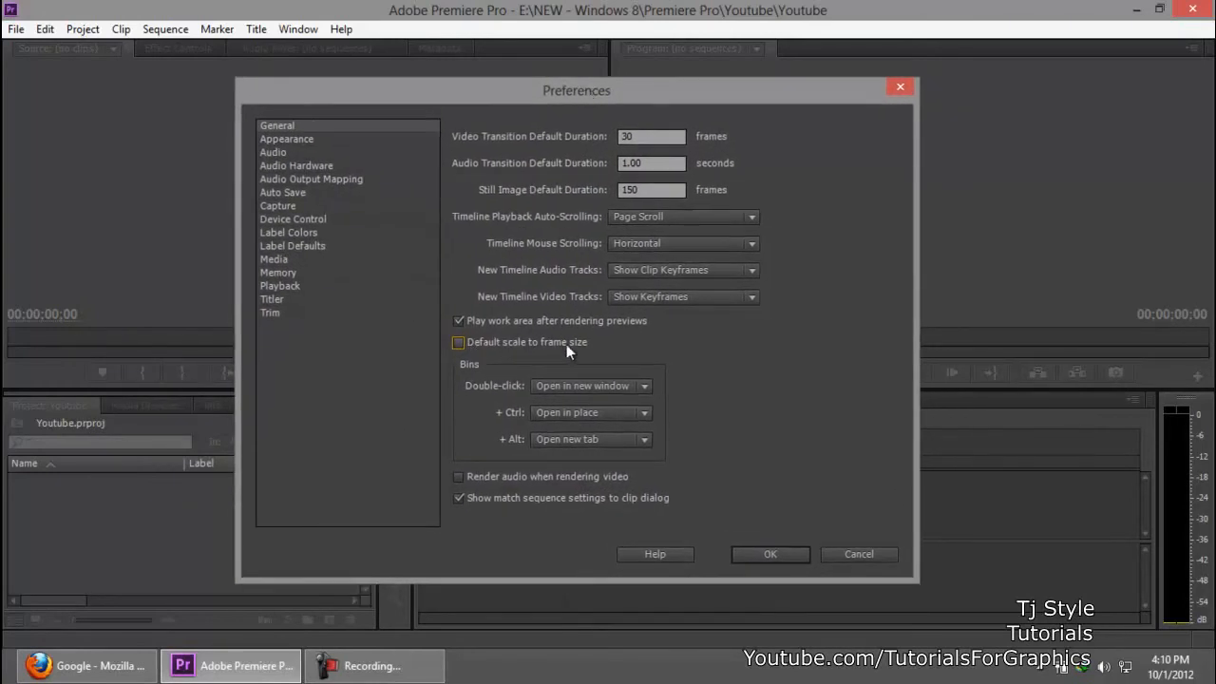
{"action": "left_click", "coordinate": [409, 670]}
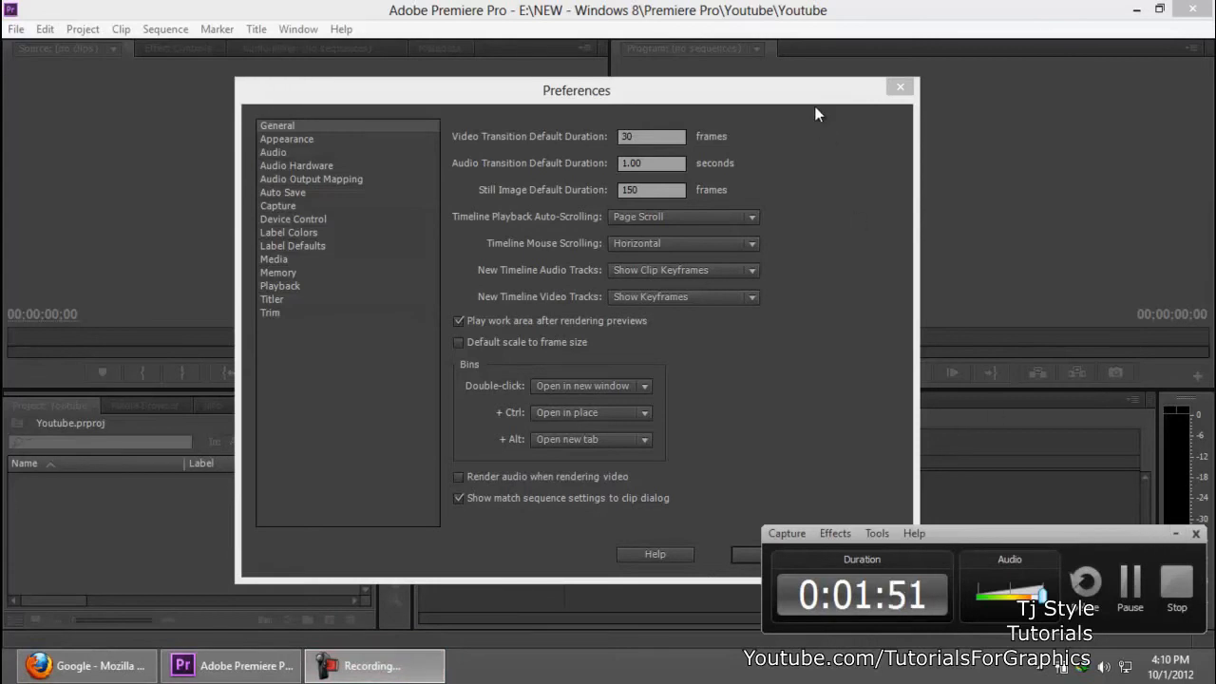
{"action": "left_click_drag", "start_coordinate": [739, 90], "coordinate": [810, 100]}
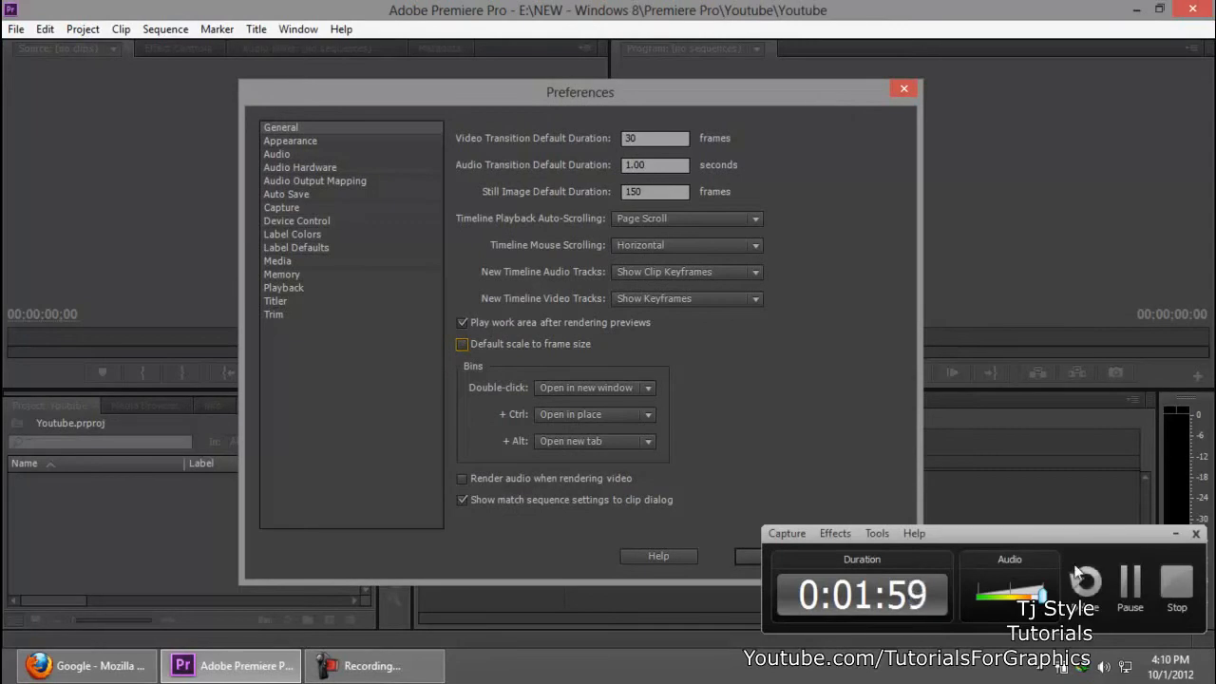
{"action": "left_click", "coordinate": [1174, 534]}
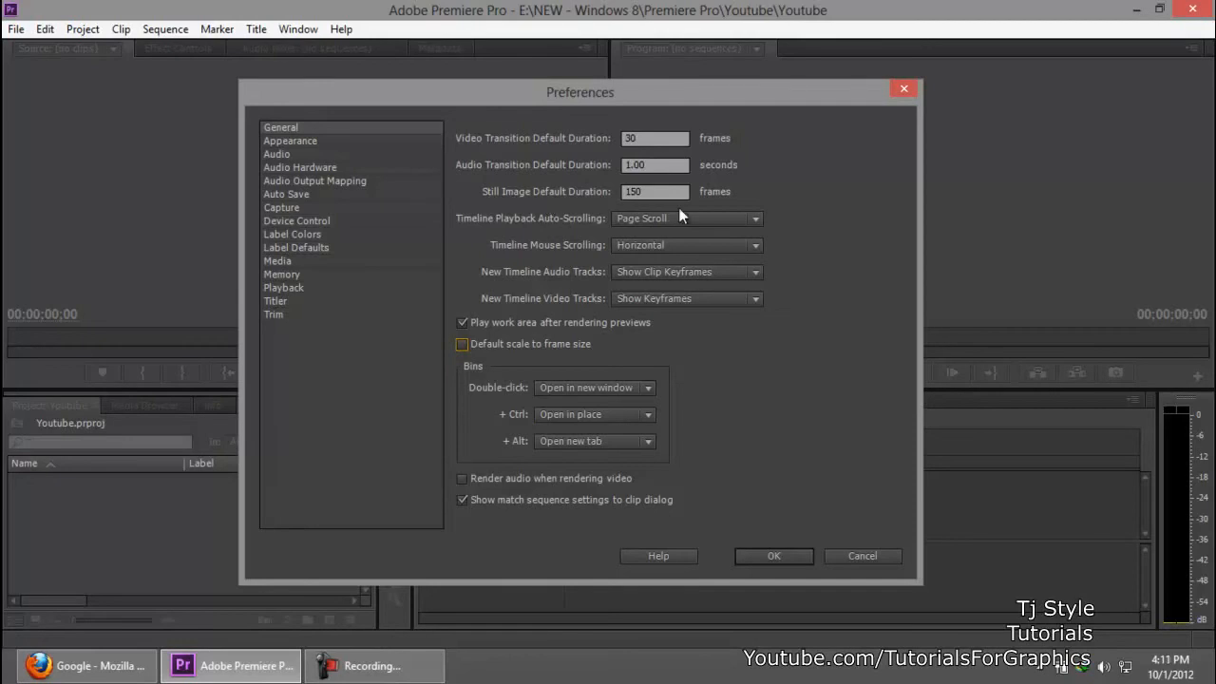
Step: Select the Still Image Default Duration value for editing and accept the preferences
{"action": "left_click", "coordinate": [655, 192]}
{"action": "left_click", "coordinate": [657, 190]}
{"action": "left_click_drag", "start_coordinate": [646, 192], "coordinate": [583, 195]}
{"action": "left_click", "coordinate": [792, 557]}
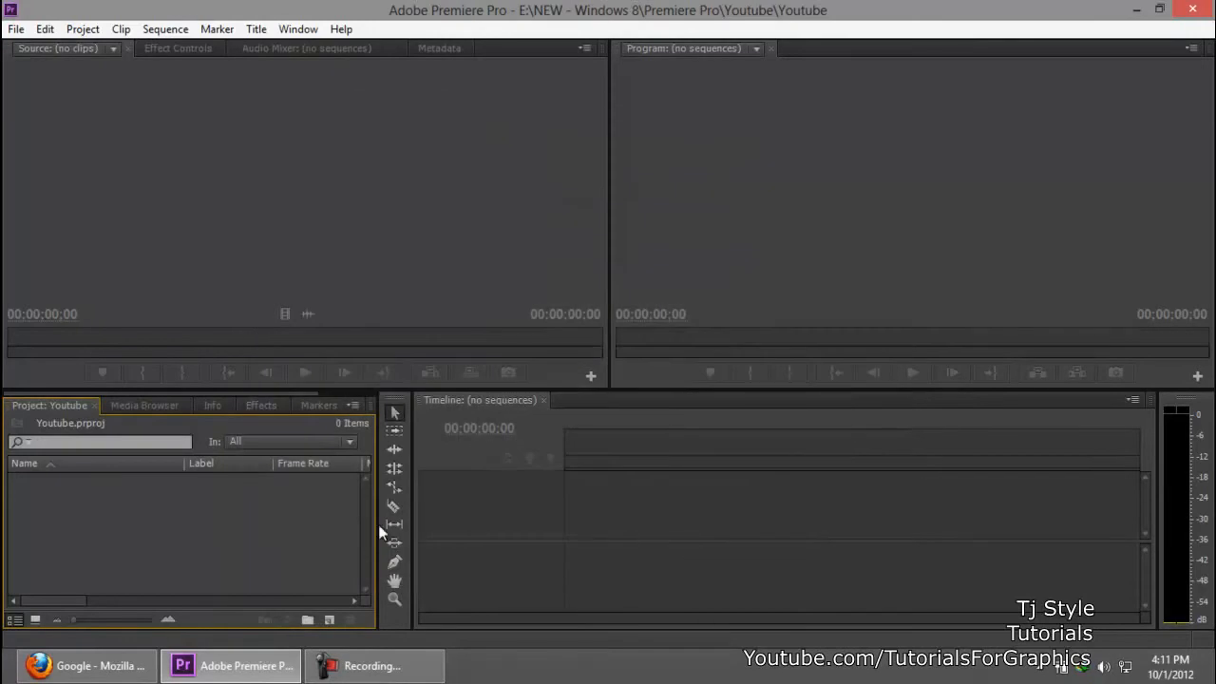
Step: Import the image "The perfect evening" from the Images To Work With folder into the project
{"action": "double_click", "coordinate": [253, 553]}
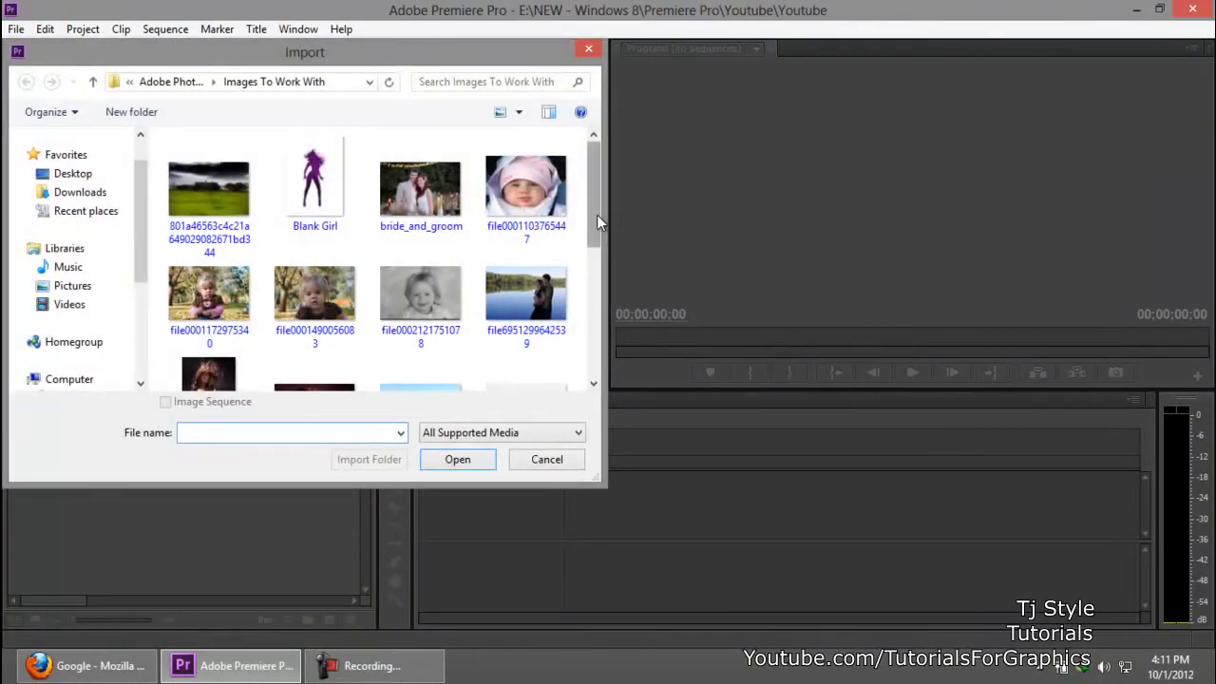
{"action": "scroll", "coordinate": [596, 214], "scroll_direction": "down", "scroll_amount": 3}
{"action": "scroll", "coordinate": [592, 181], "scroll_direction": "up", "scroll_amount": 3}
{"action": "left_click_drag", "start_coordinate": [590, 216], "coordinate": [574, 333]}
{"action": "left_click", "coordinate": [373, 666]}
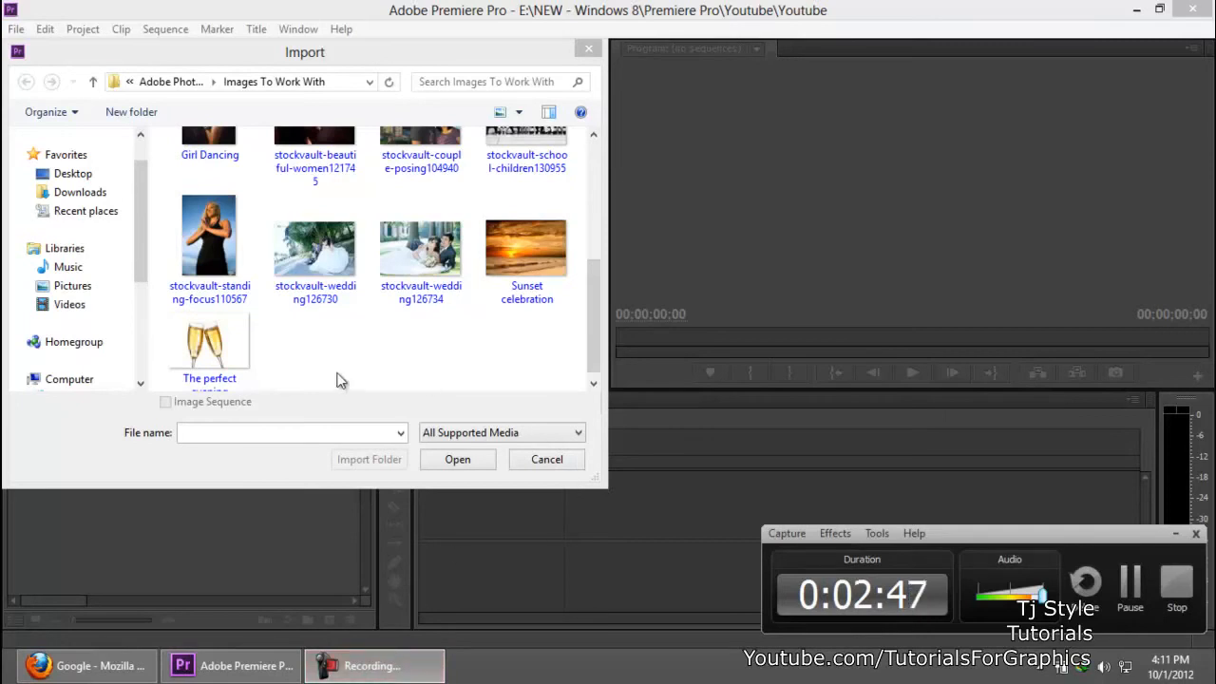
{"action": "left_click", "coordinate": [237, 359]}
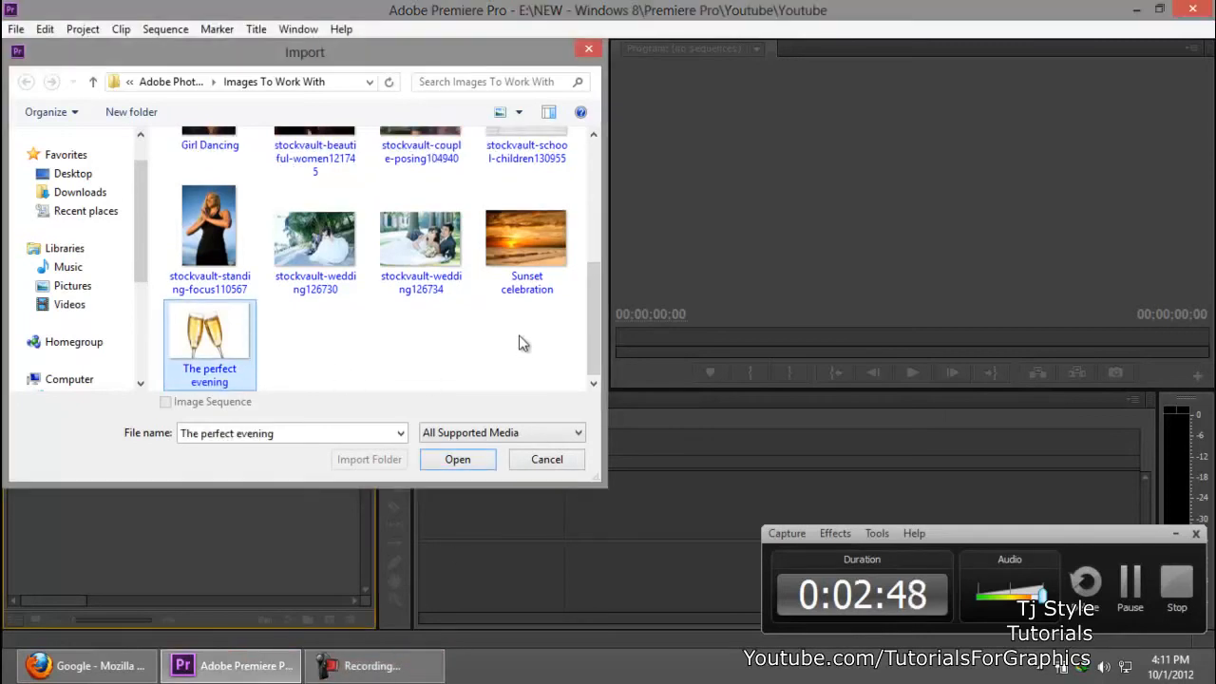
{"action": "left_click", "coordinate": [457, 463]}
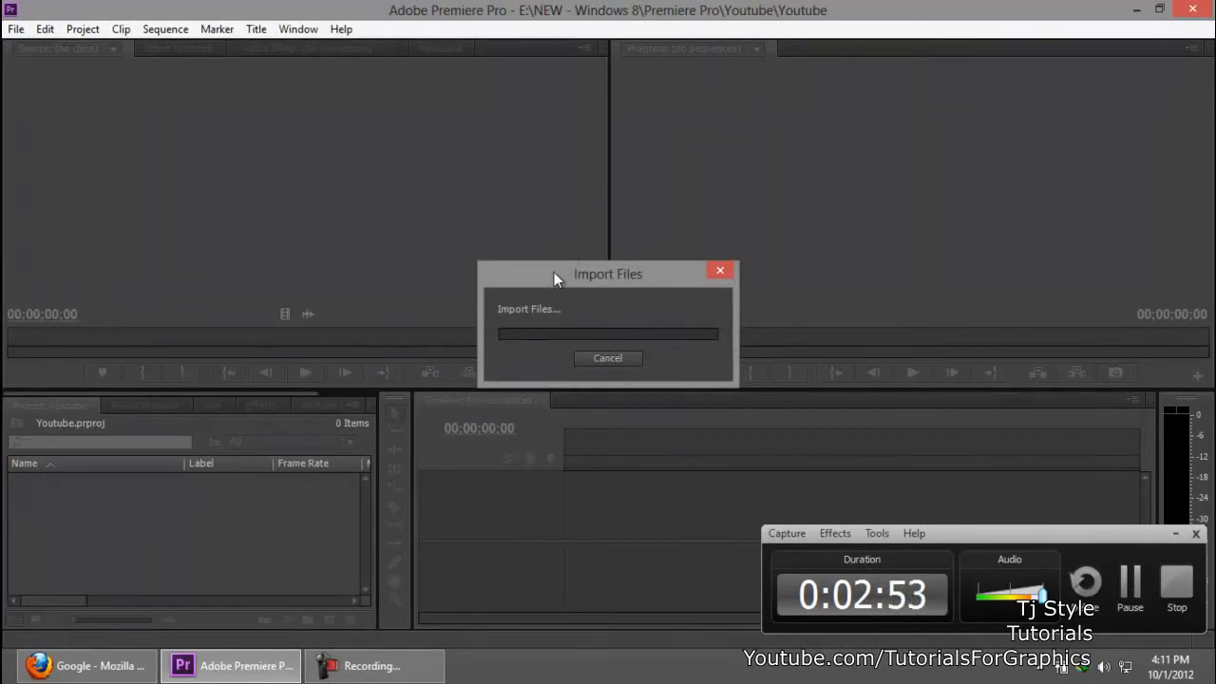
{"action": "left_click", "coordinate": [1176, 534]}
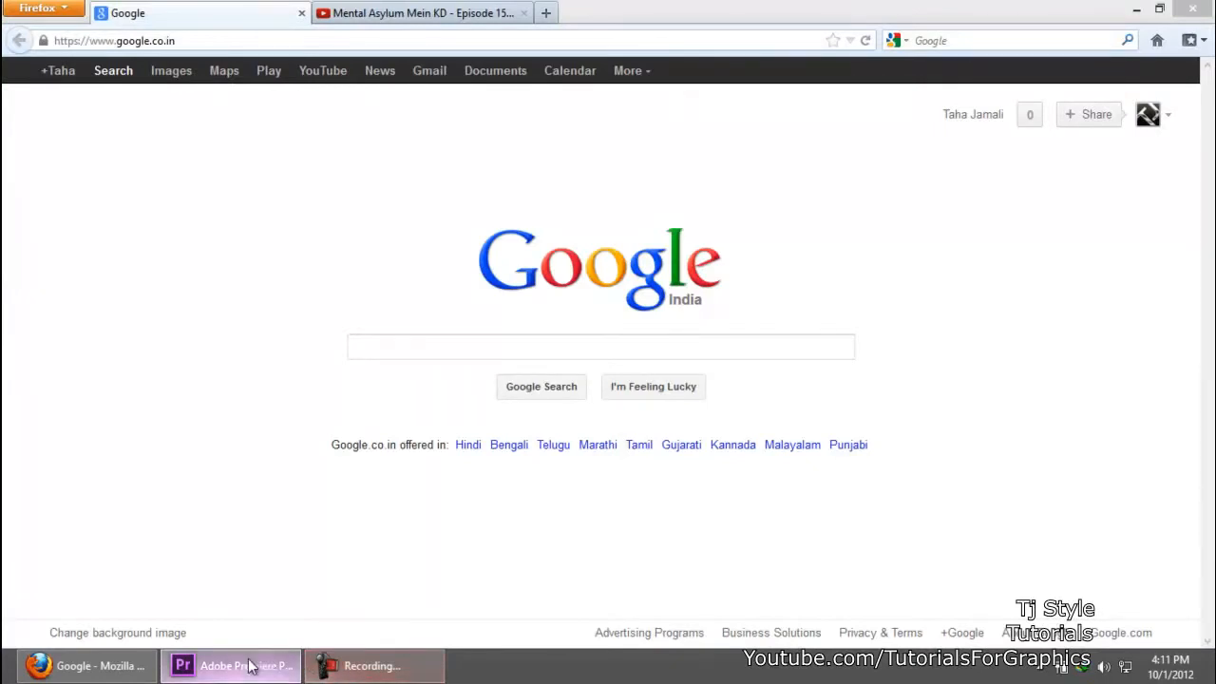
{"action": "left_click", "coordinate": [238, 665]}
{"action": "left_click", "coordinate": [62, 508]}
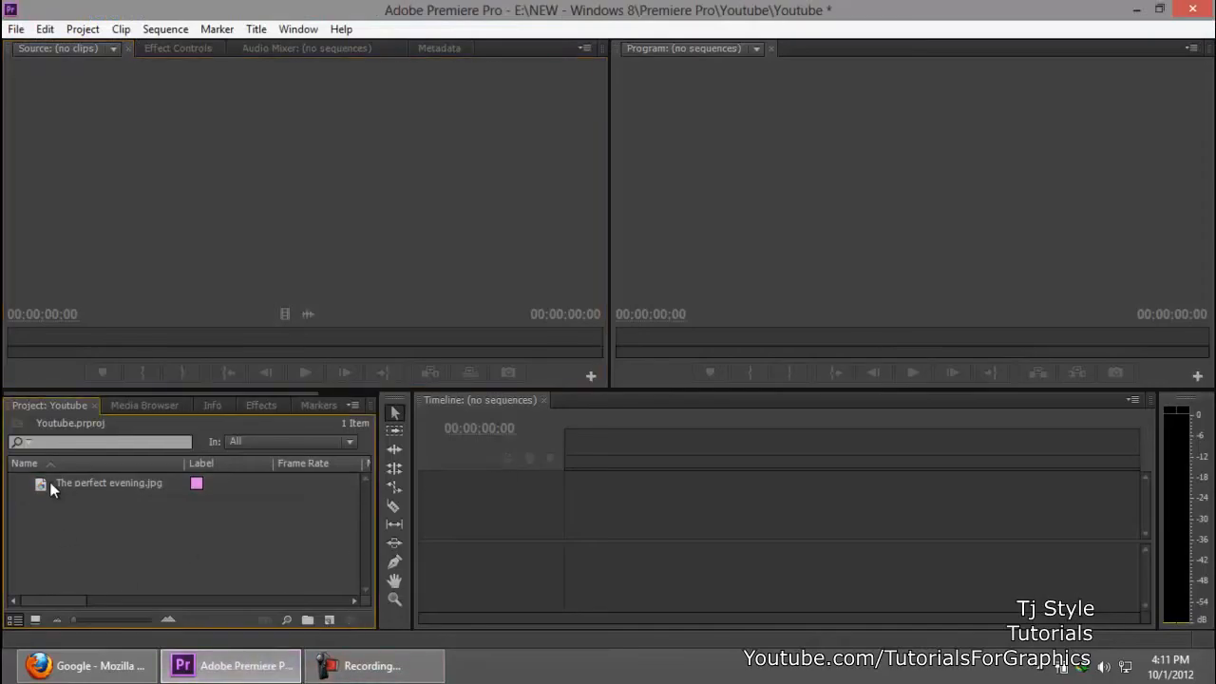
Step: View the imported image as a thumbnail with the Project panel maximized, and restore the panel size and list view
{"action": "left_click", "coordinate": [50, 483]}
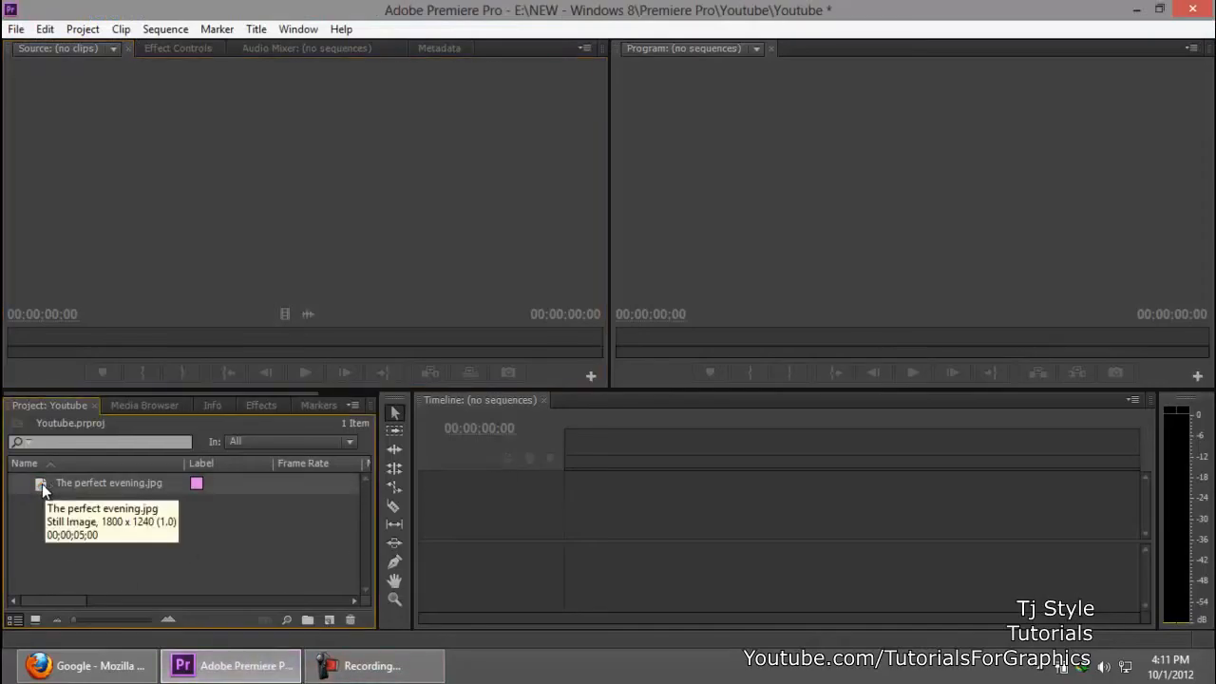
{"action": "left_click", "coordinate": [36, 619]}
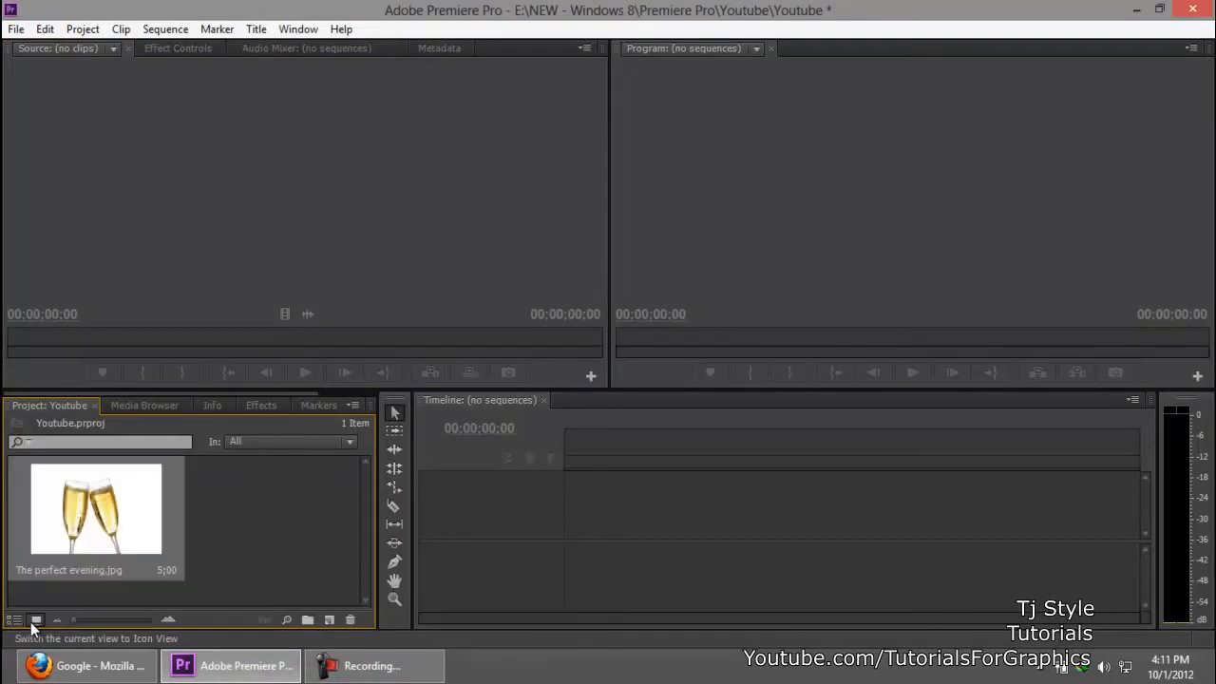
{"action": "left_click", "coordinate": [345, 521]}
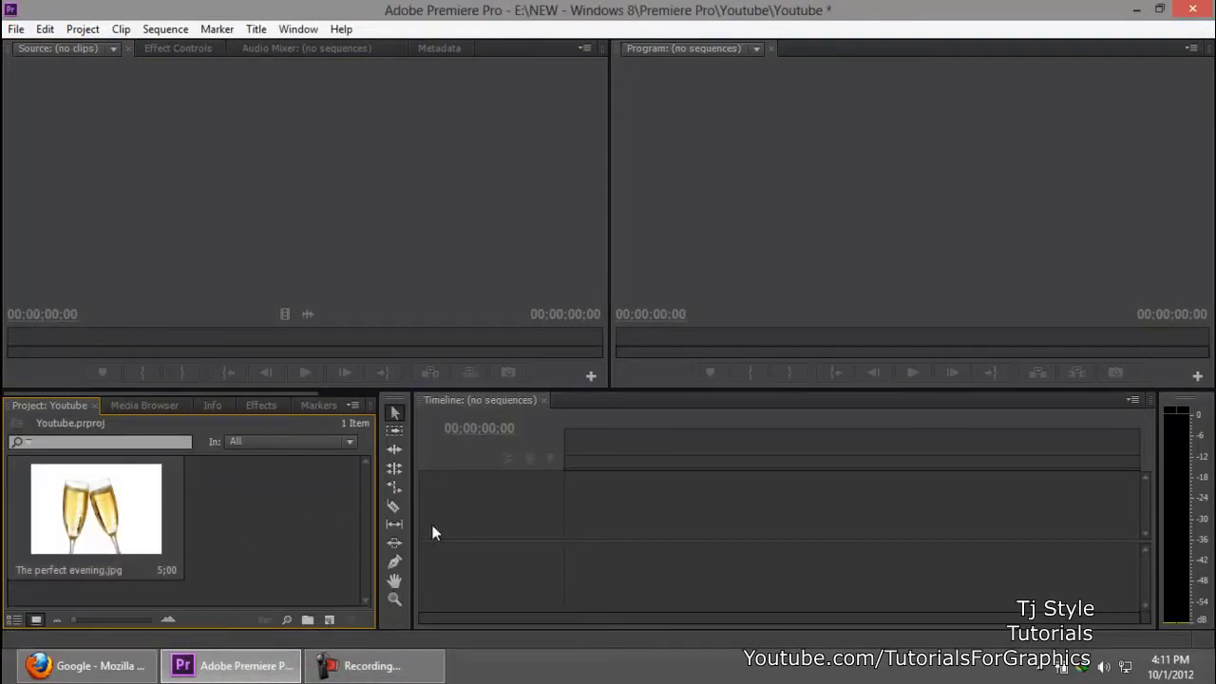
{"action": "key", "text": "grave"}
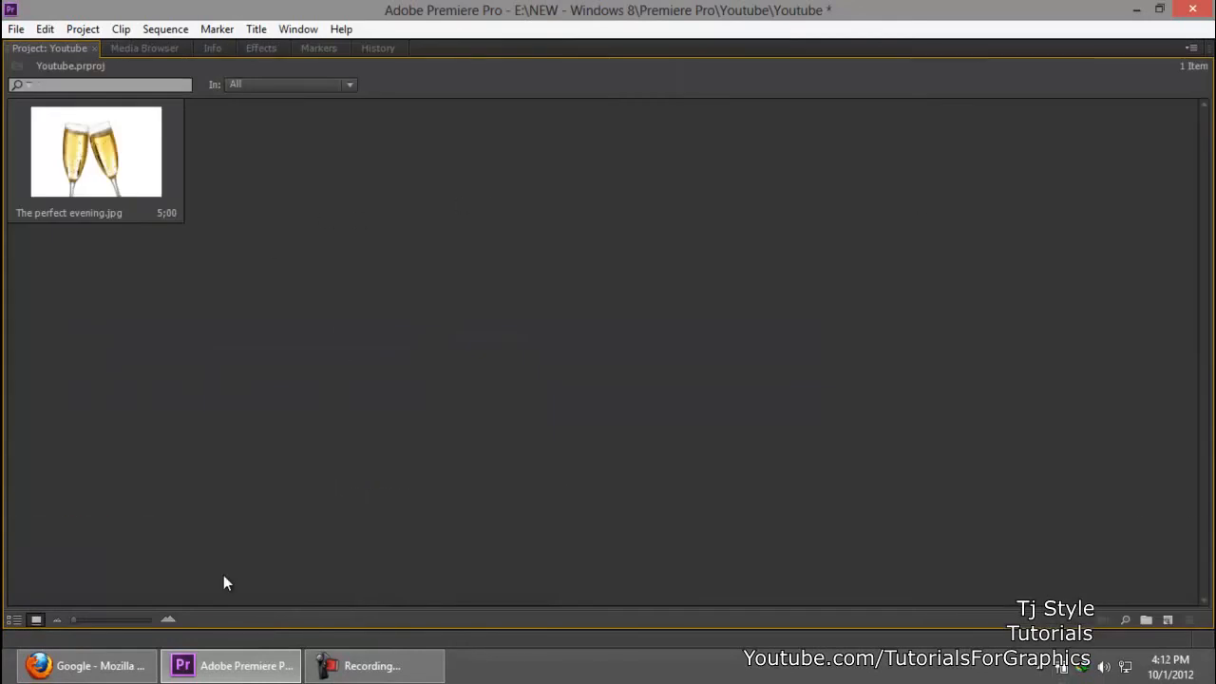
{"action": "left_click", "coordinate": [396, 676]}
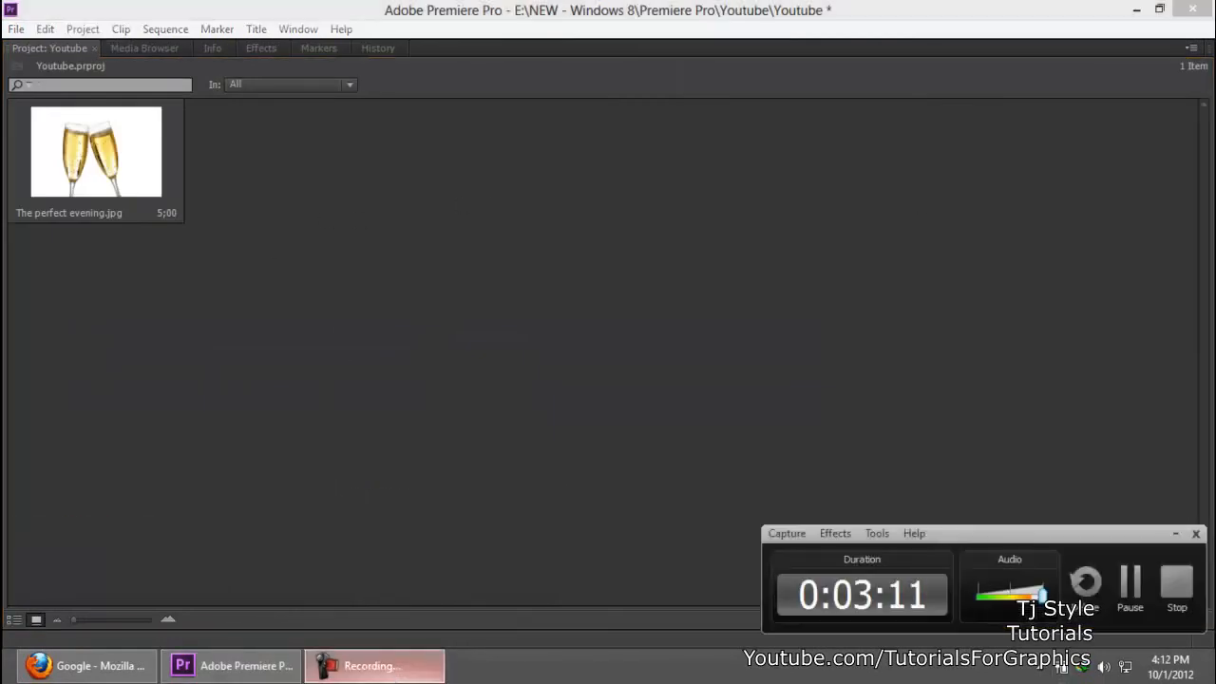
{"action": "left_click", "coordinate": [396, 677]}
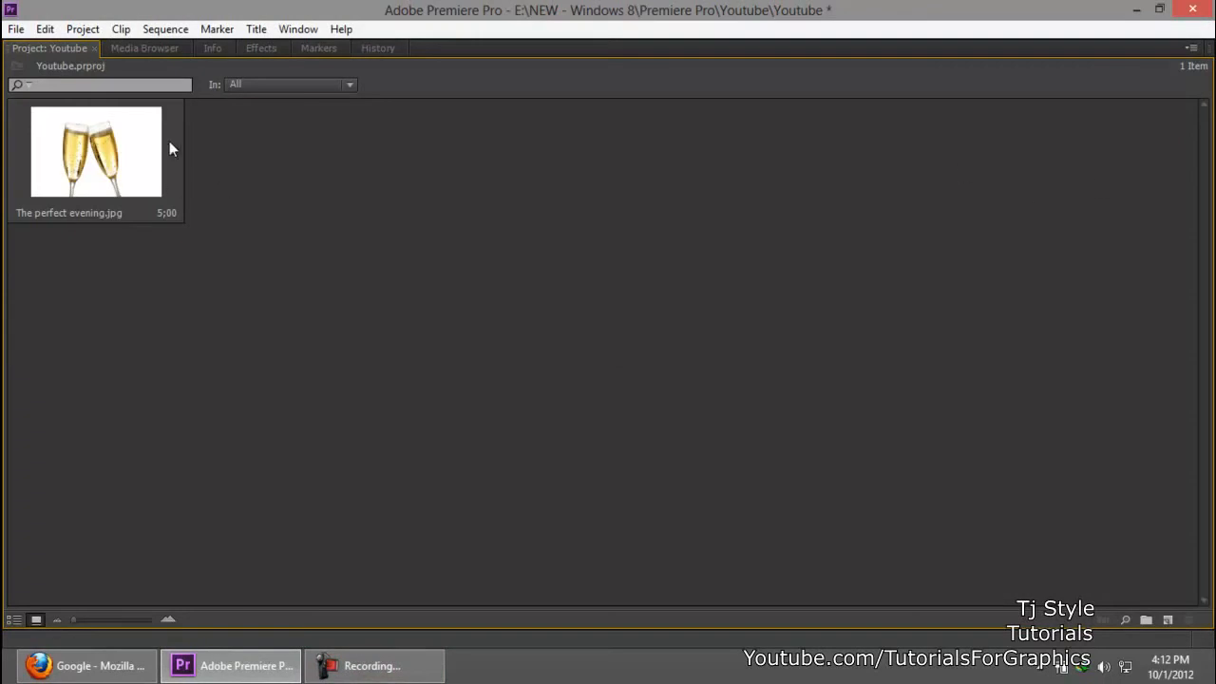
{"action": "key", "text": "grave"}
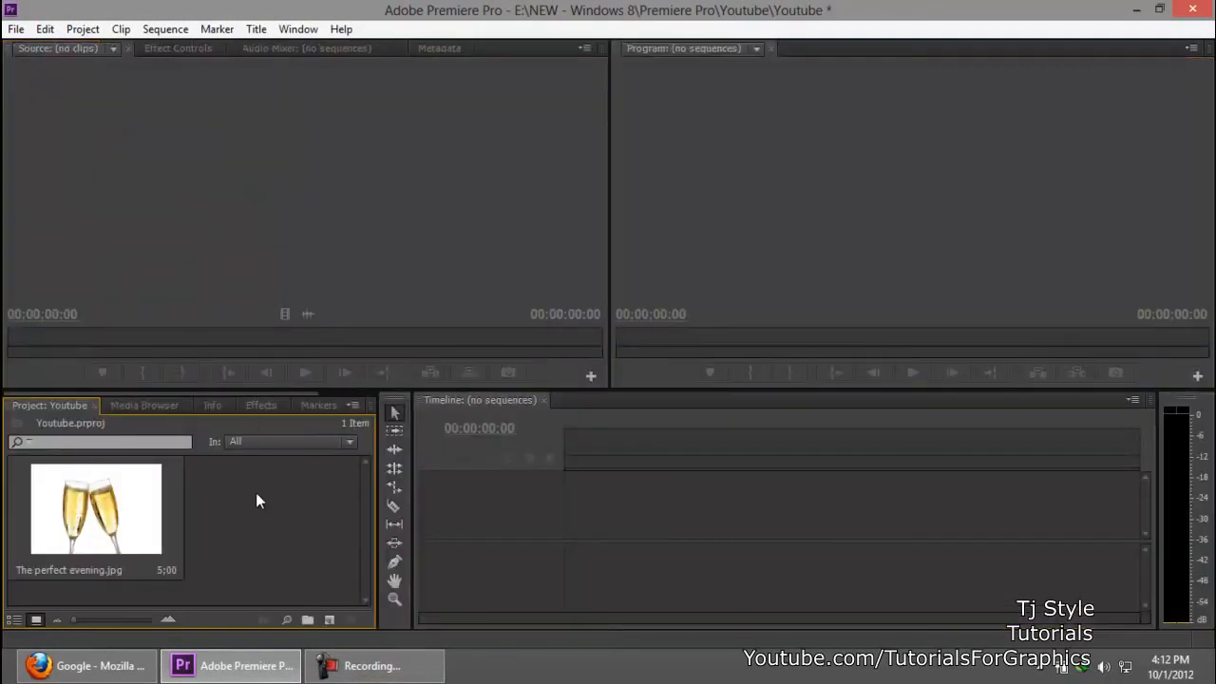
{"action": "left_click", "coordinate": [14, 619]}
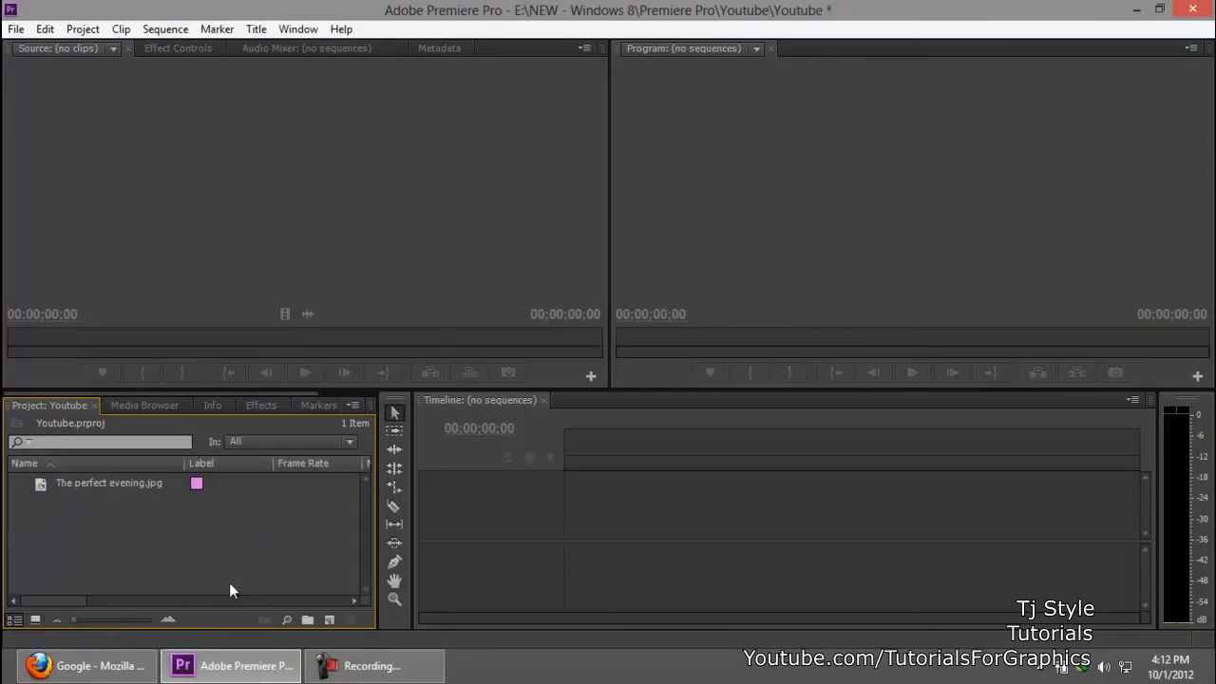
Step: Preview The perfect evening.jpg in the Source monitor and scrub its playhead to 00;00;03;05
{"action": "double_click", "coordinate": [47, 486]}
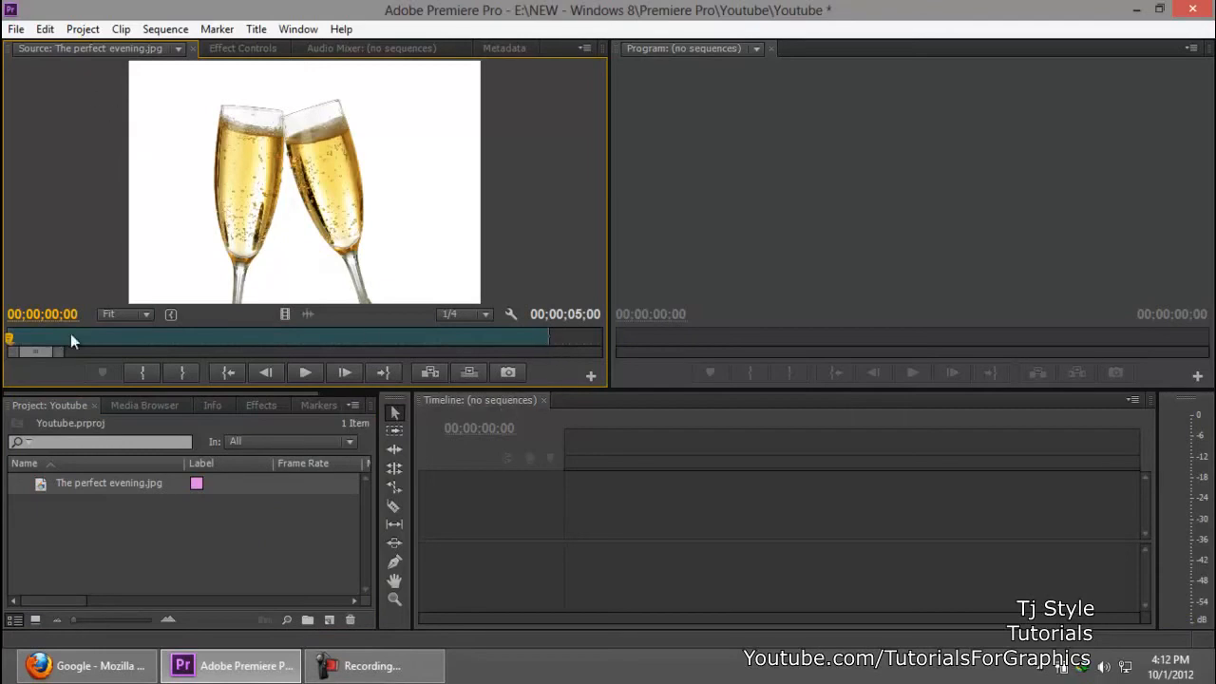
{"action": "left_click_drag", "start_coordinate": [170, 332], "coordinate": [350, 338]}
{"action": "left_click", "coordinate": [659, 498]}
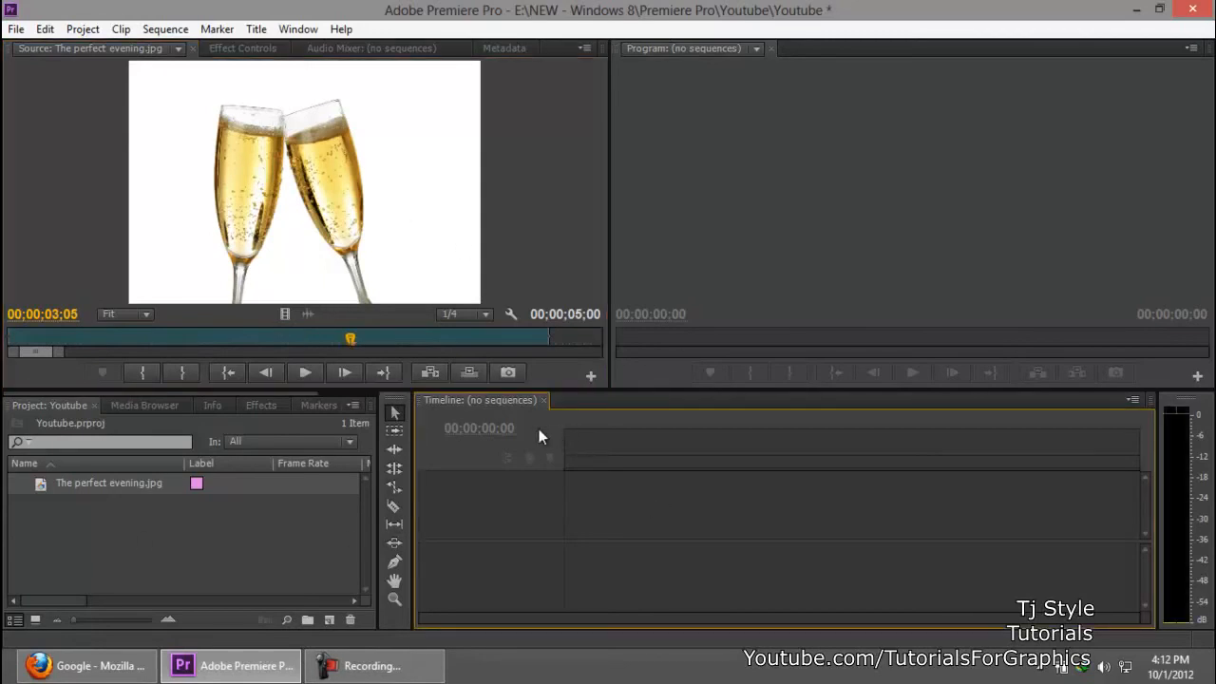
Step: Create a new sequence from The perfect evening.jpg that matches the image
{"action": "left_click", "coordinate": [45, 487]}
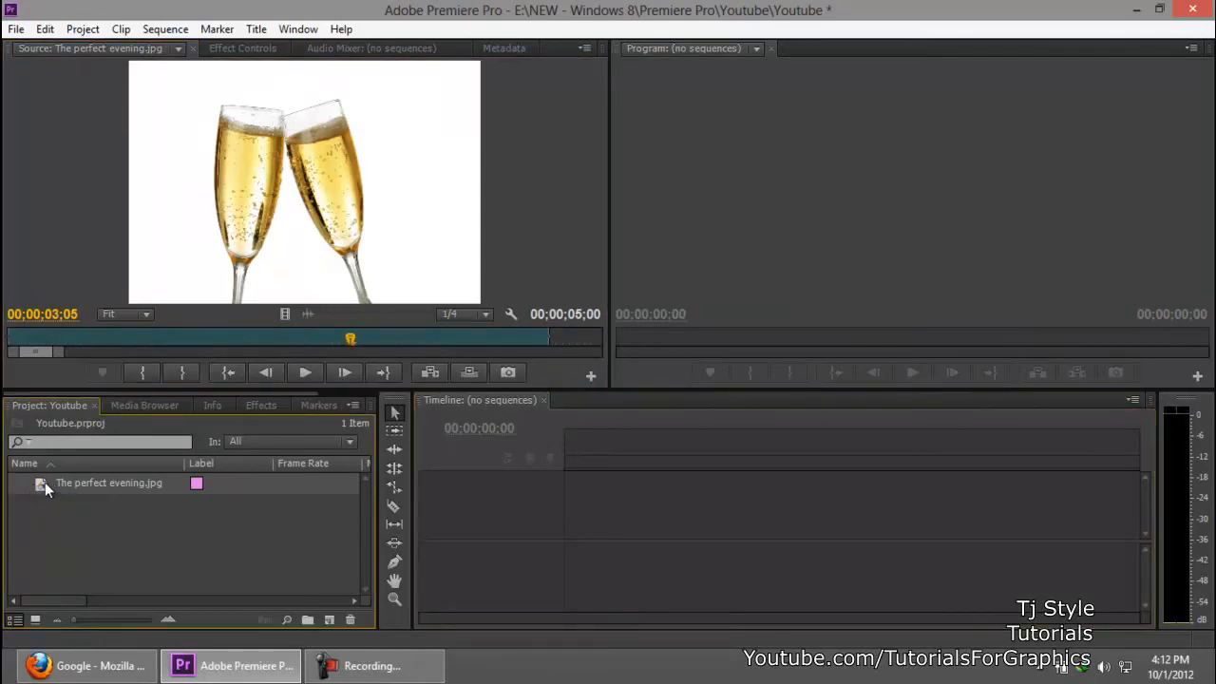
{"action": "left_click_drag", "start_coordinate": [328, 619], "coordinate": [329, 621]}
{"action": "left_click", "coordinate": [193, 553]}
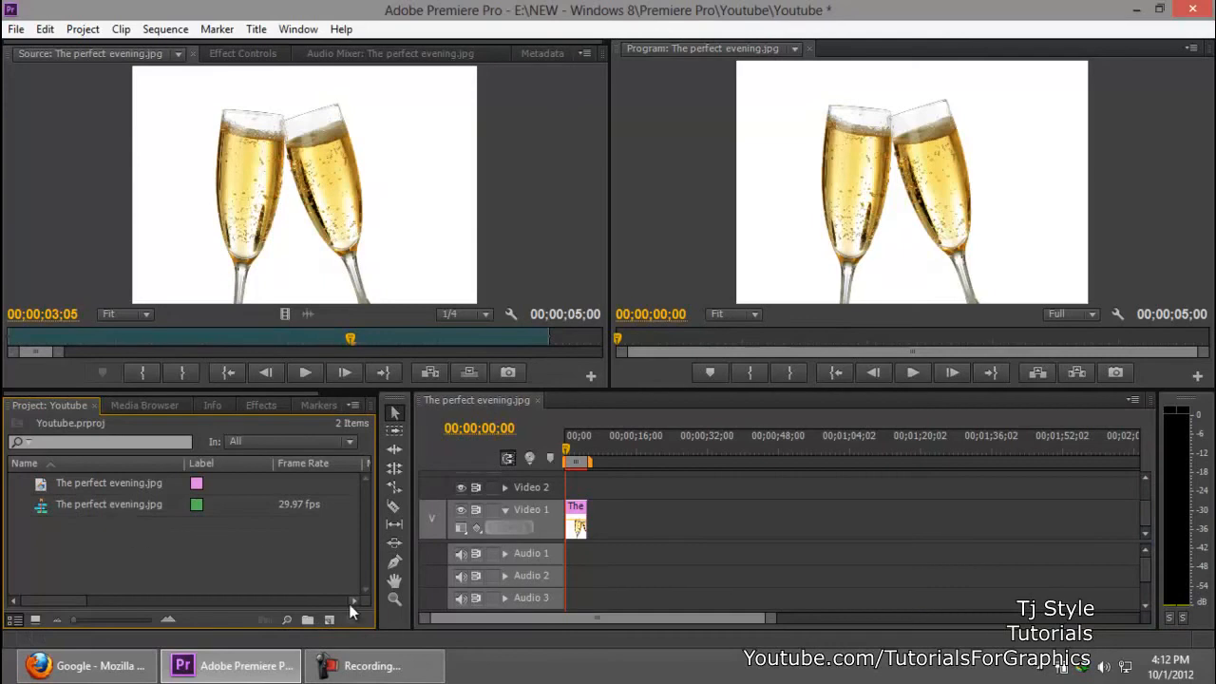
Step: Preview the image-based sequence at 00;00;02;00 and check the source image's details in the project
{"action": "left_click_drag", "start_coordinate": [568, 456], "coordinate": [576, 456]}
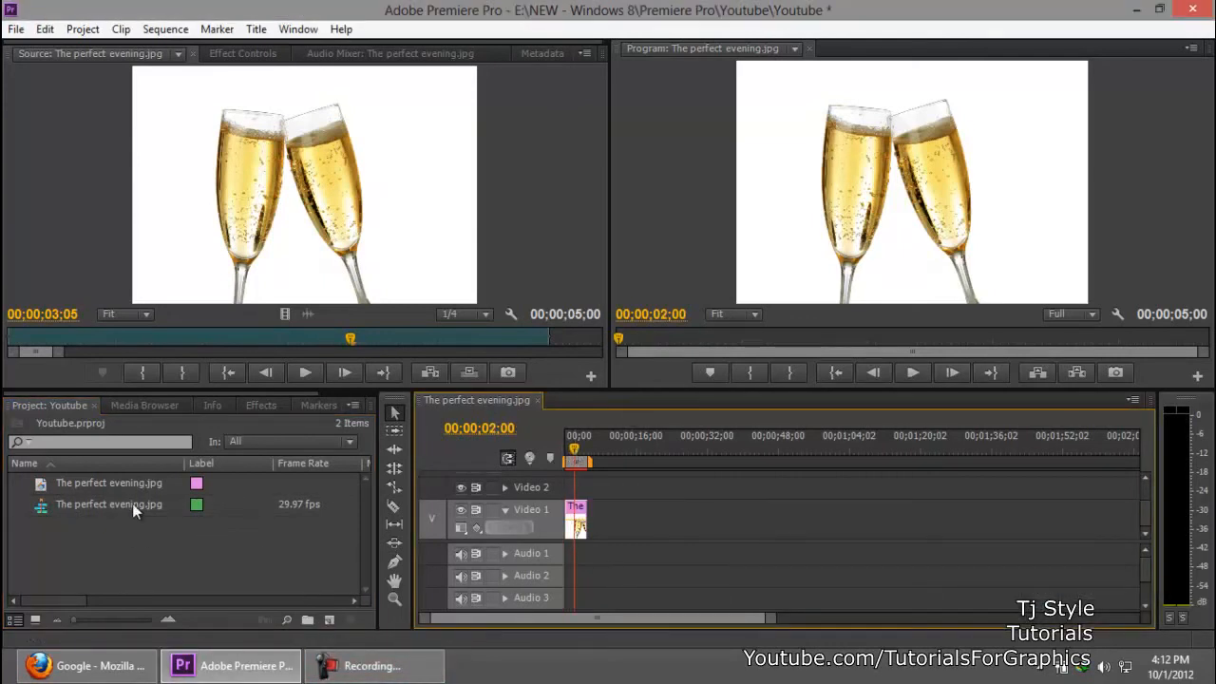
{"action": "left_click", "coordinate": [74, 483]}
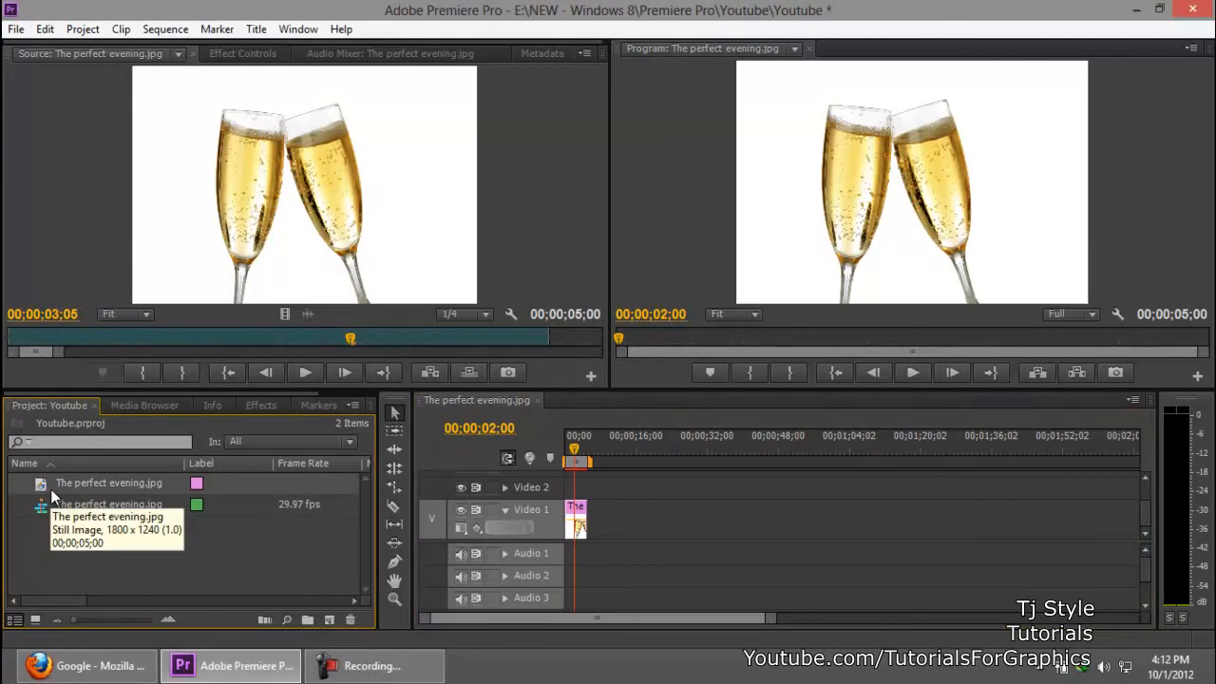
{"action": "left_click", "coordinate": [933, 127]}
{"action": "left_click", "coordinate": [316, 591]}
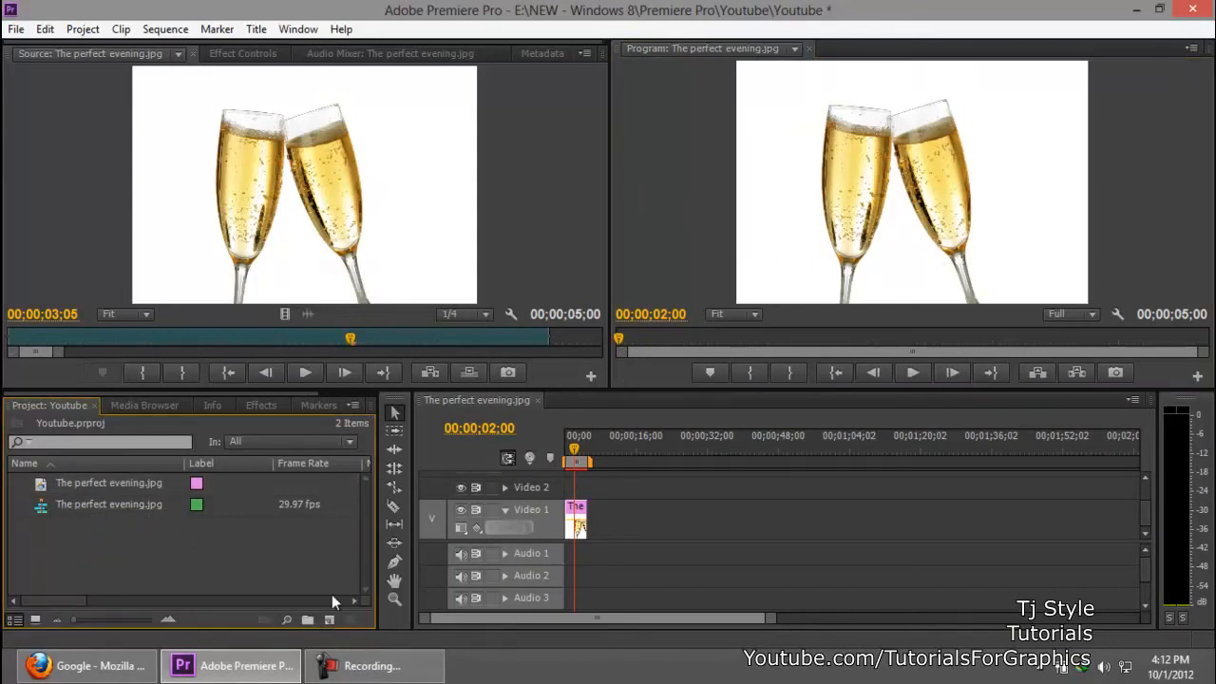
Step: Create a new sequence using the DV - NTSC Standard 48kHz preset
{"action": "left_click", "coordinate": [330, 623]}
{"action": "left_click", "coordinate": [385, 423]}
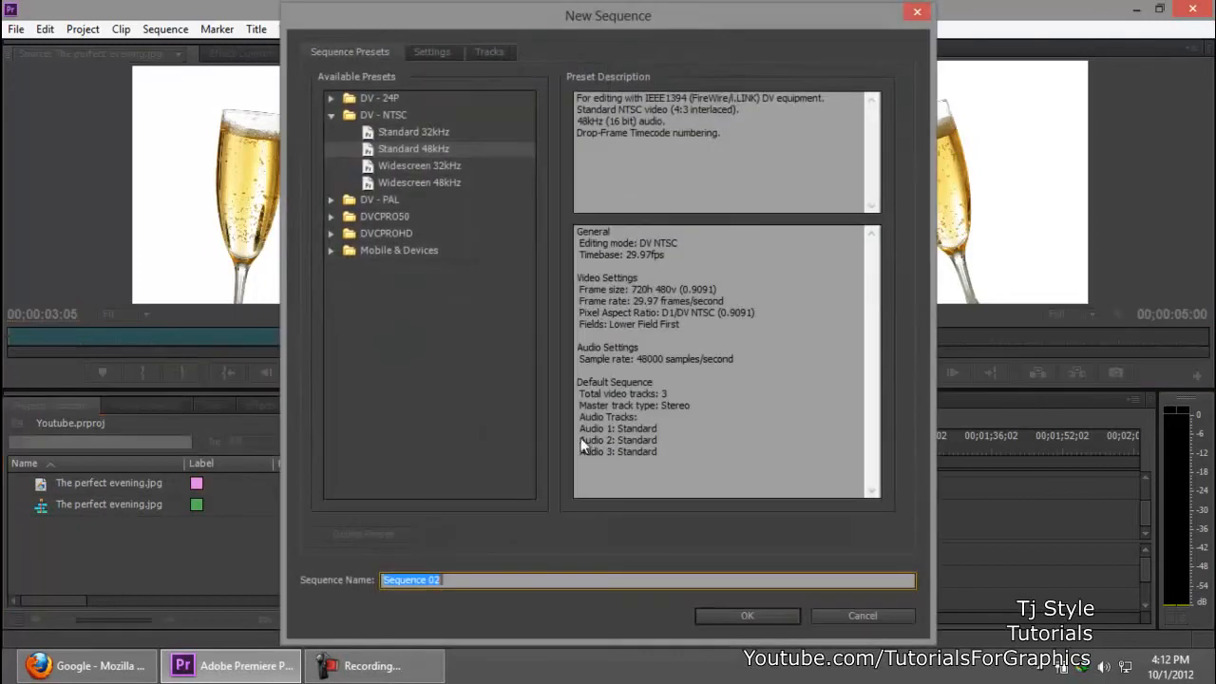
{"action": "left_click", "coordinate": [383, 117]}
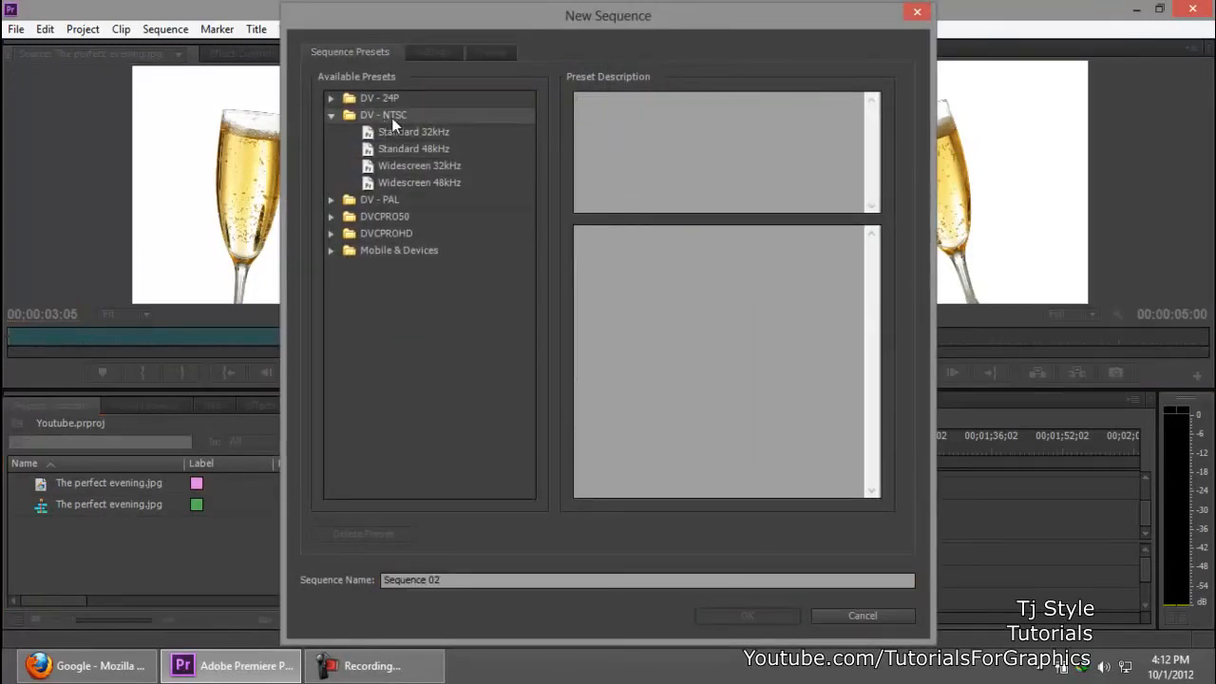
{"action": "left_click", "coordinate": [450, 150]}
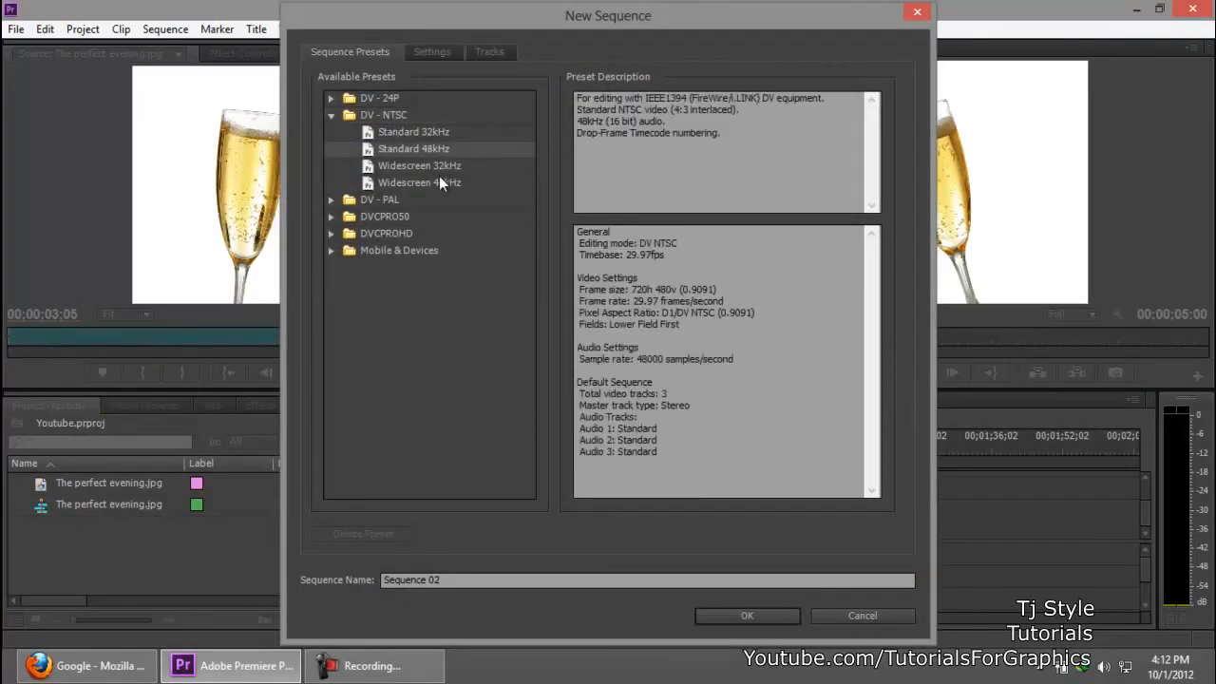
{"action": "left_click", "coordinate": [763, 617]}
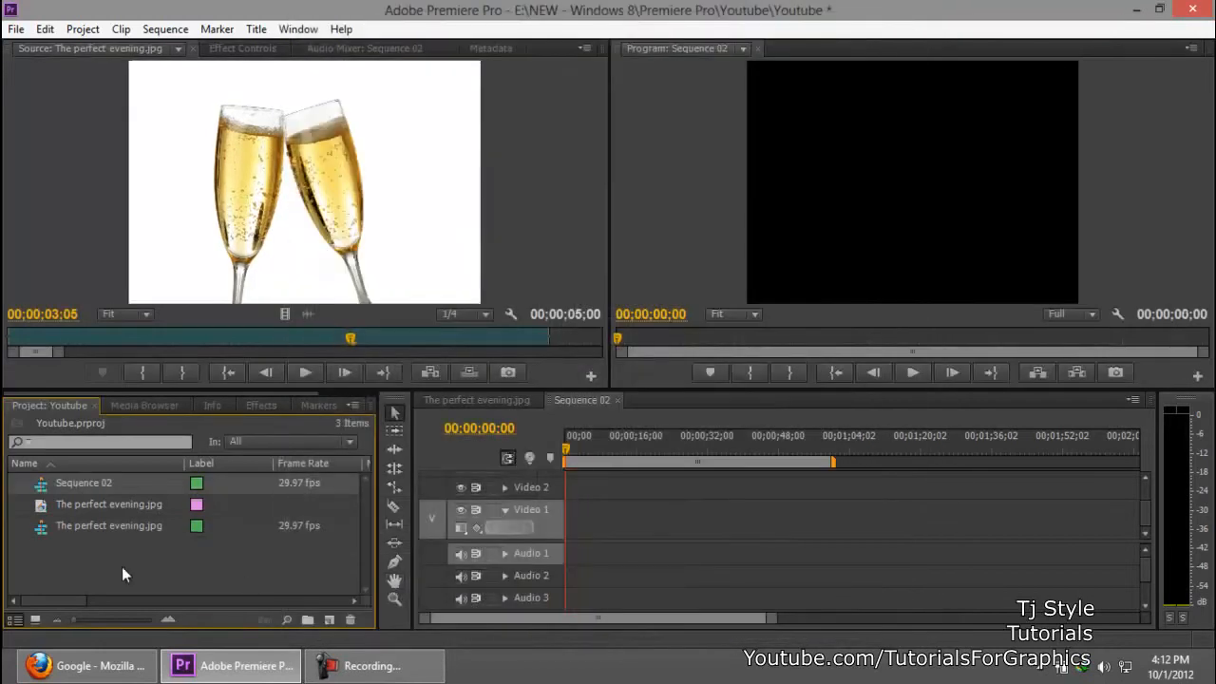
Step: Place The perfect evening.jpg on Video 1 of Sequence 02, a few seconds in, and preview it at 00;00;06;18
{"action": "left_click_drag", "start_coordinate": [55, 504], "coordinate": [596, 523]}
{"action": "left_click_drag", "start_coordinate": [580, 448], "coordinate": [595, 453]}
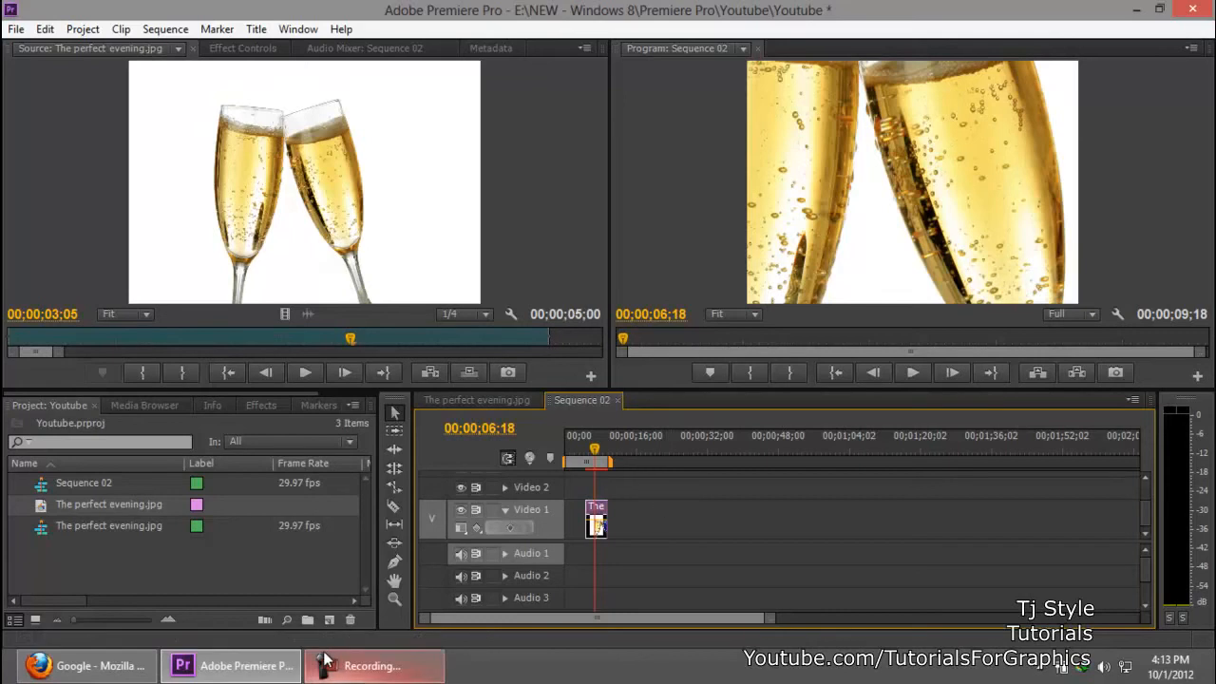
{"action": "left_click", "coordinate": [370, 664]}
{"action": "left_click_drag", "start_coordinate": [1092, 534], "coordinate": [1054, 526]}
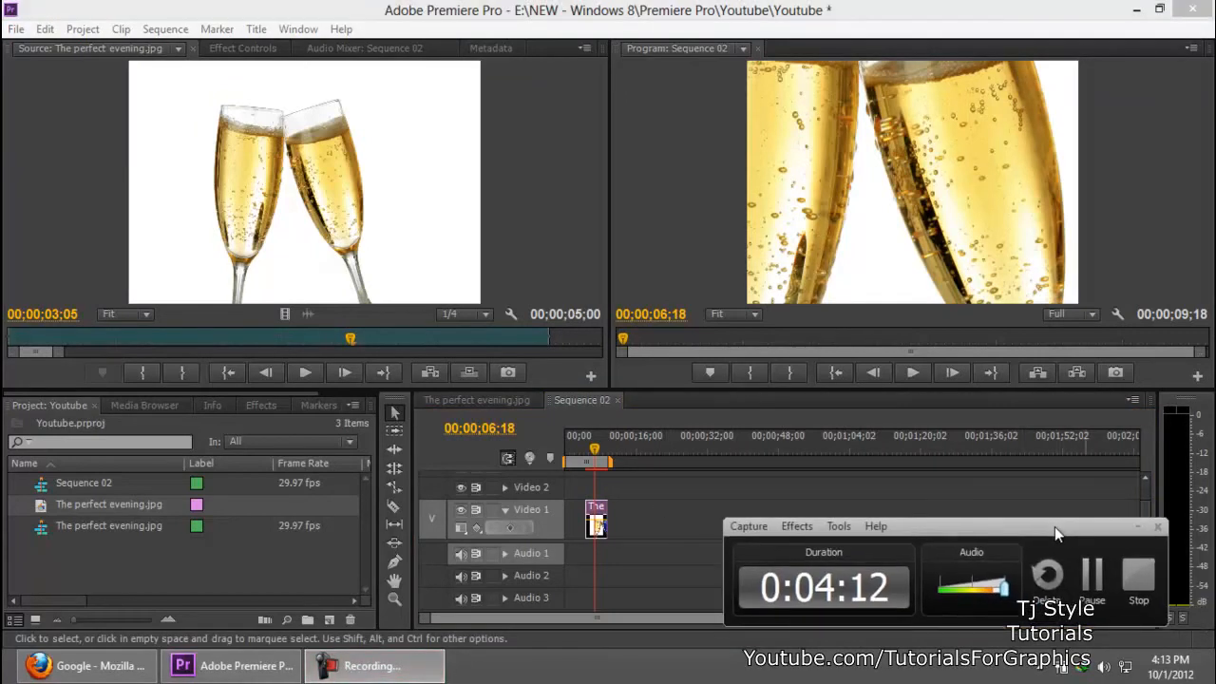
{"action": "left_click", "coordinate": [1137, 525]}
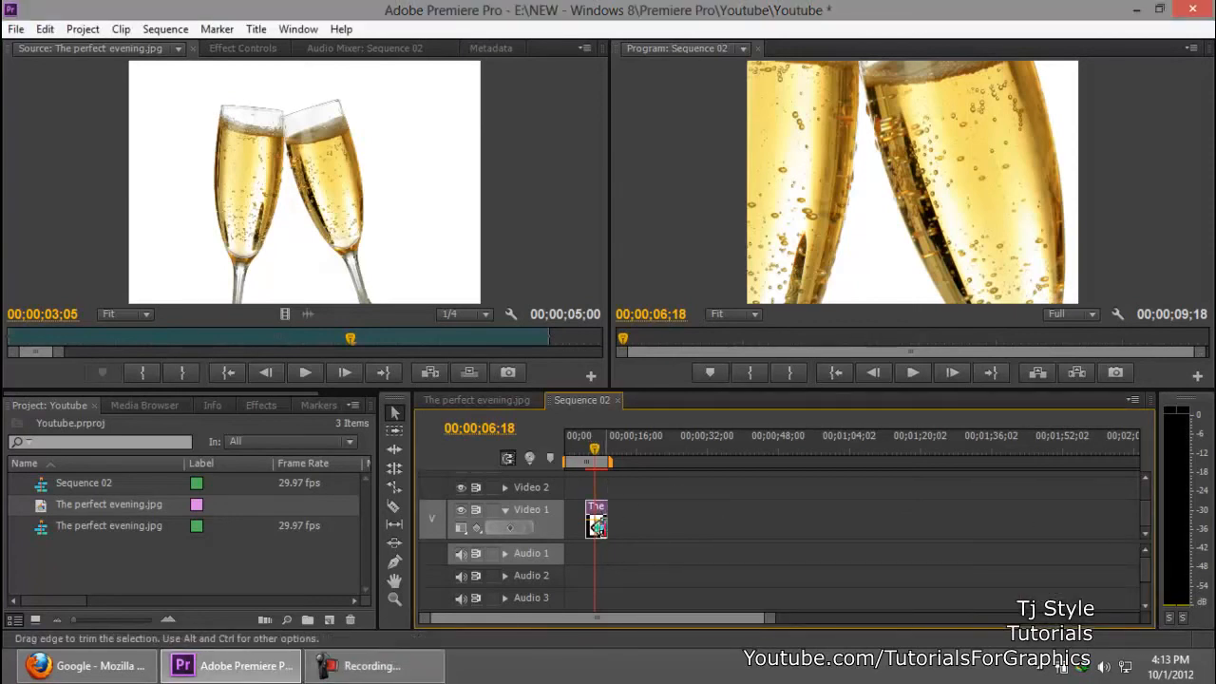
Step: With the playhead at 00;00;07;24, set the Motion Scale of The perfect evening.jpg clip to 37 so the whole photo fits the frame
{"action": "key", "text": "equal"}
{"action": "key", "text": "equal"}
{"action": "key", "text": "equal"}
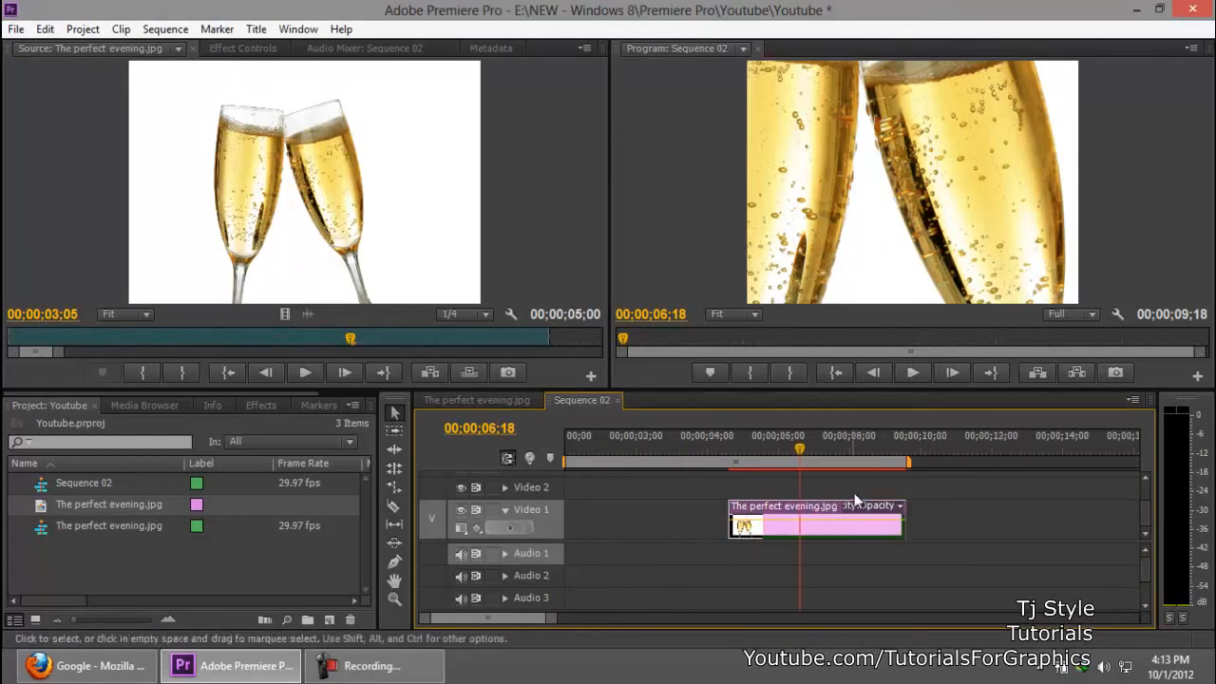
{"action": "left_click_drag", "start_coordinate": [801, 451], "coordinate": [843, 450]}
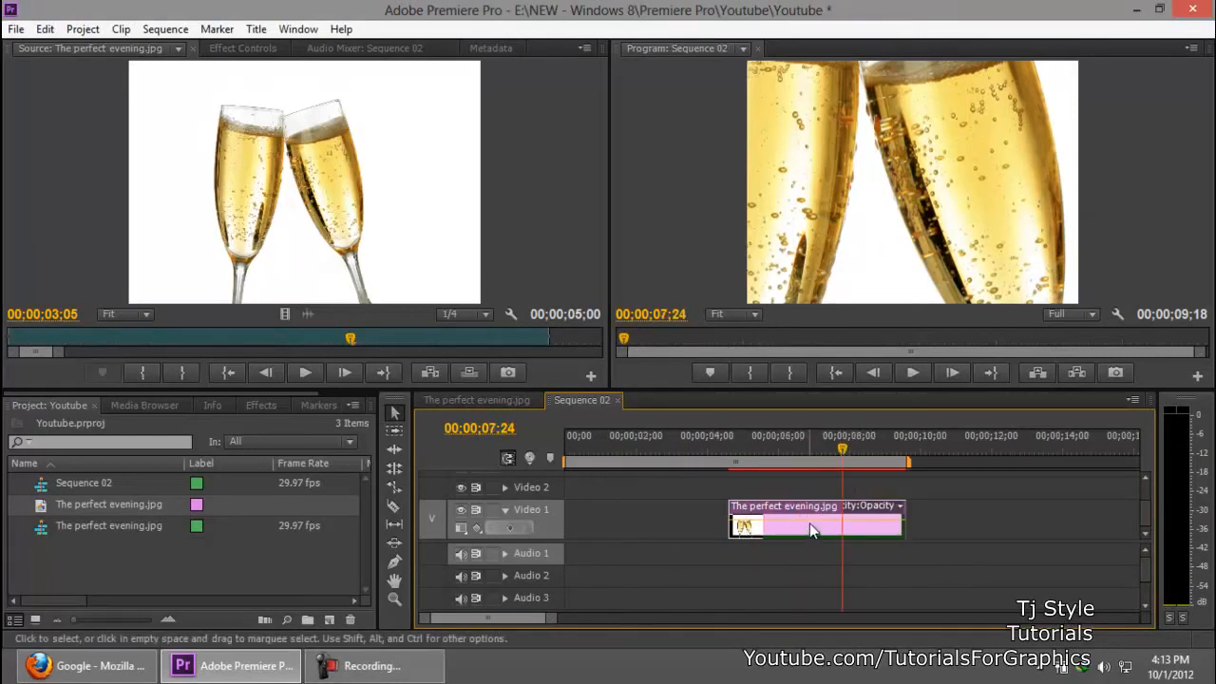
{"action": "left_click", "coordinate": [239, 49]}
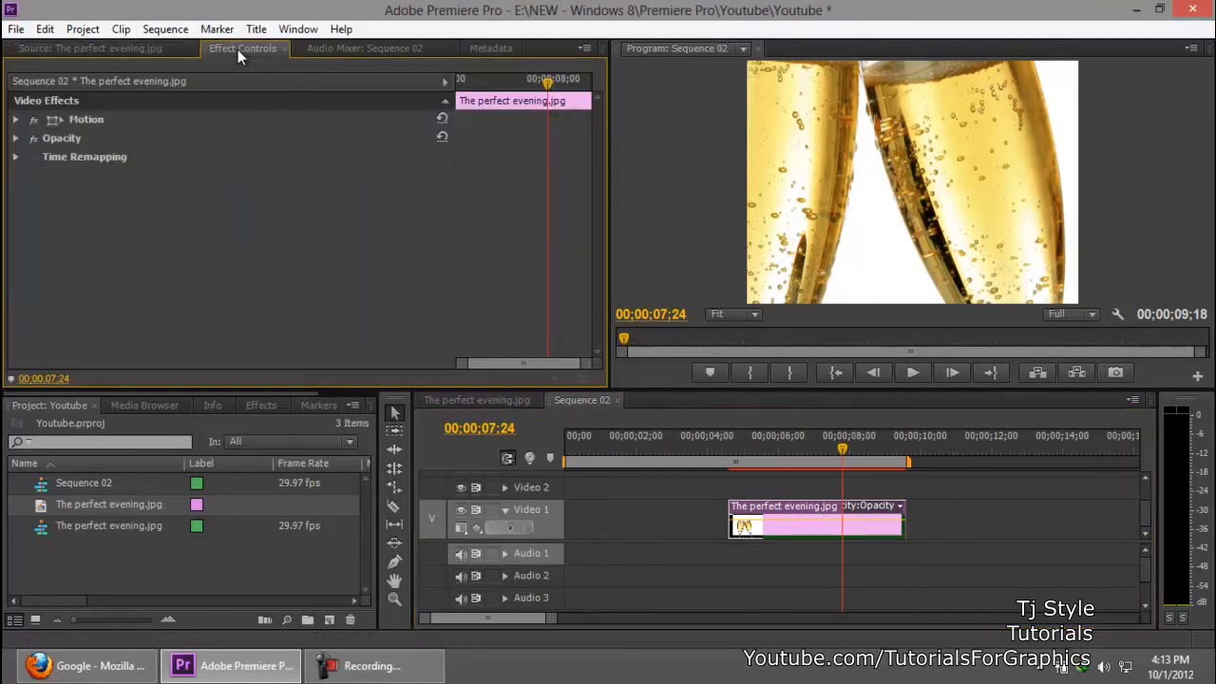
{"action": "left_click", "coordinate": [28, 124]}
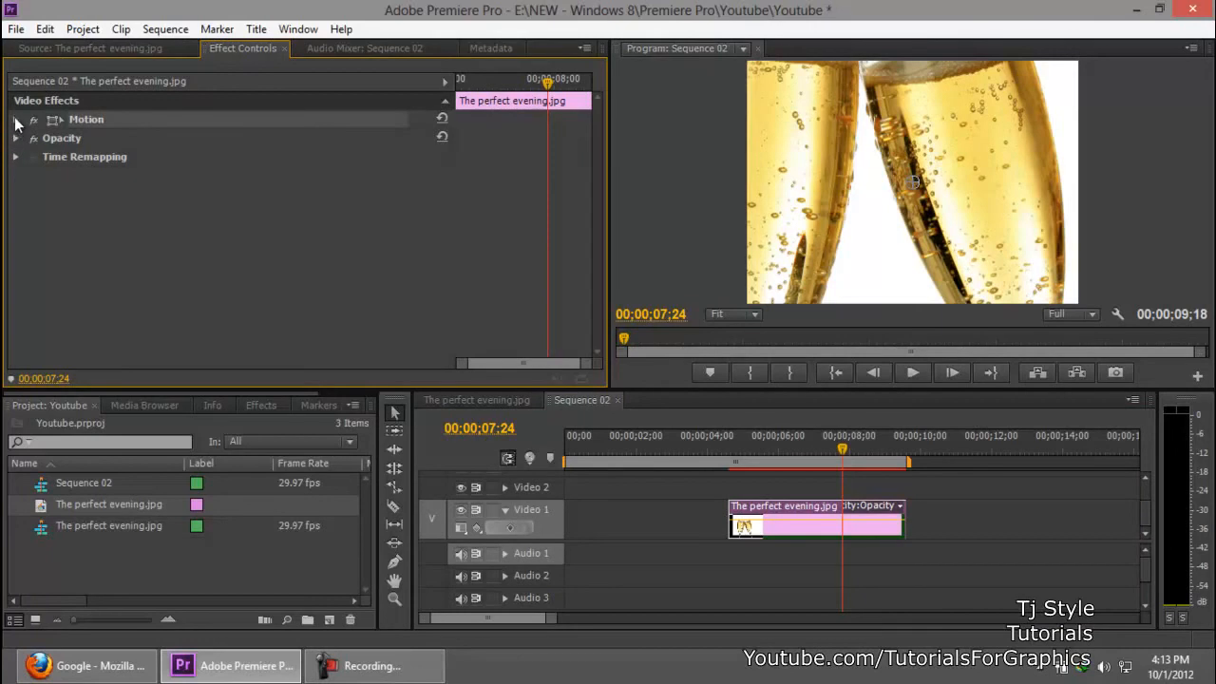
{"action": "left_click", "coordinate": [15, 119]}
{"action": "left_click", "coordinate": [75, 157]}
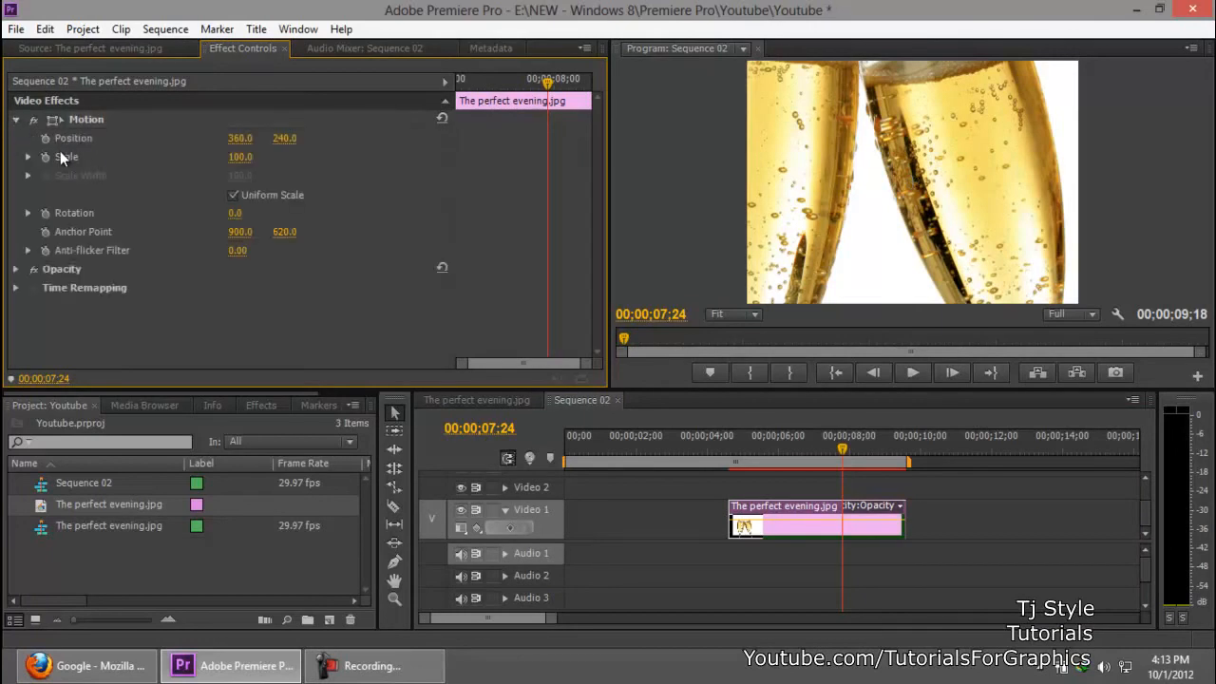
{"action": "left_click_drag", "start_coordinate": [258, 162], "coordinate": [186, 166]}
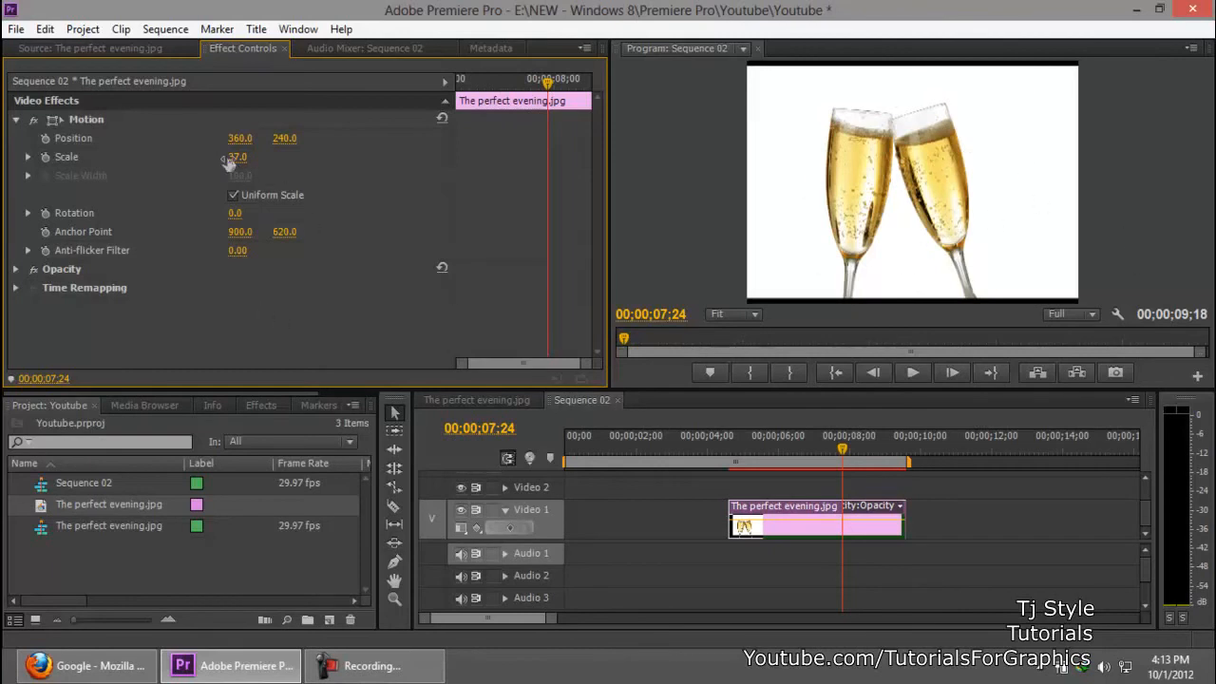
Step: Import file6951299642539.jpg from the Images To Work With folder and place it on Video 2 directly above the existing clip
{"action": "double_click", "coordinate": [160, 577]}
{"action": "scroll", "coordinate": [597, 182], "scroll_direction": "down", "scroll_amount": 1}
{"action": "mouse_move", "coordinate": [597, 181]}
{"action": "left_mouse_down"}
{"action": "mouse_move", "coordinate": [602, 308]}
{"action": "mouse_move", "coordinate": [610, 172]}
{"action": "left_mouse_up"}
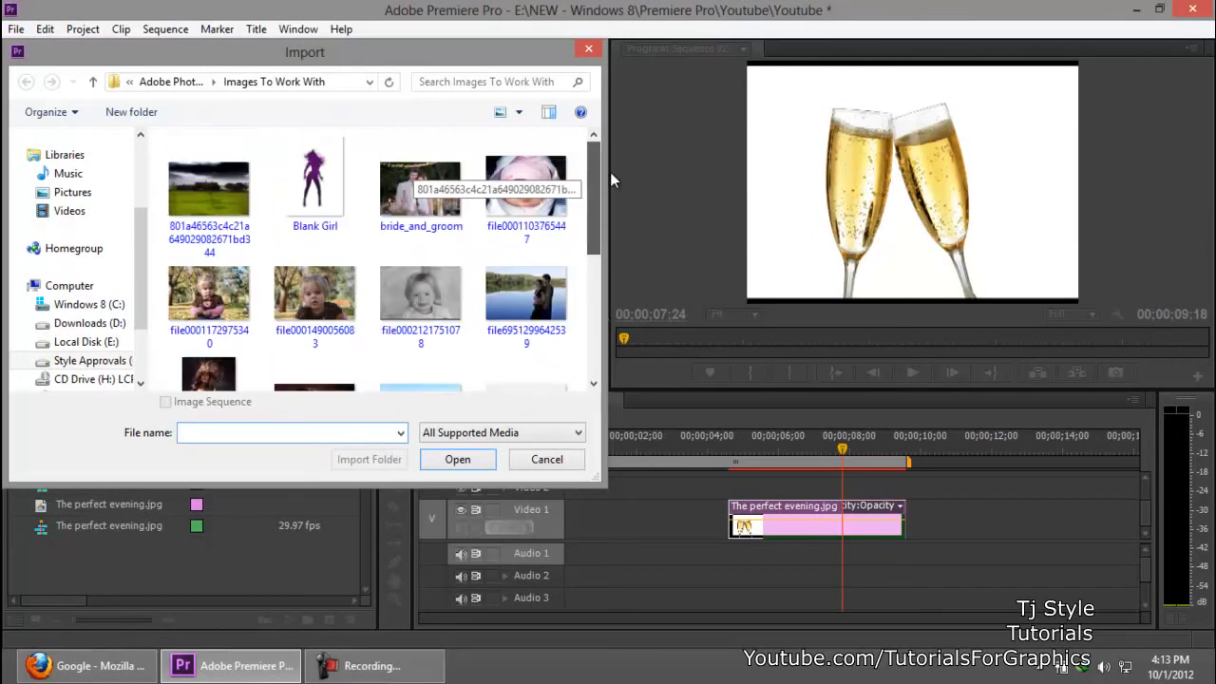
{"action": "double_click", "coordinate": [564, 289]}
{"action": "left_click", "coordinate": [59, 486]}
{"action": "left_click_drag", "start_coordinate": [59, 486], "coordinate": [785, 462]}
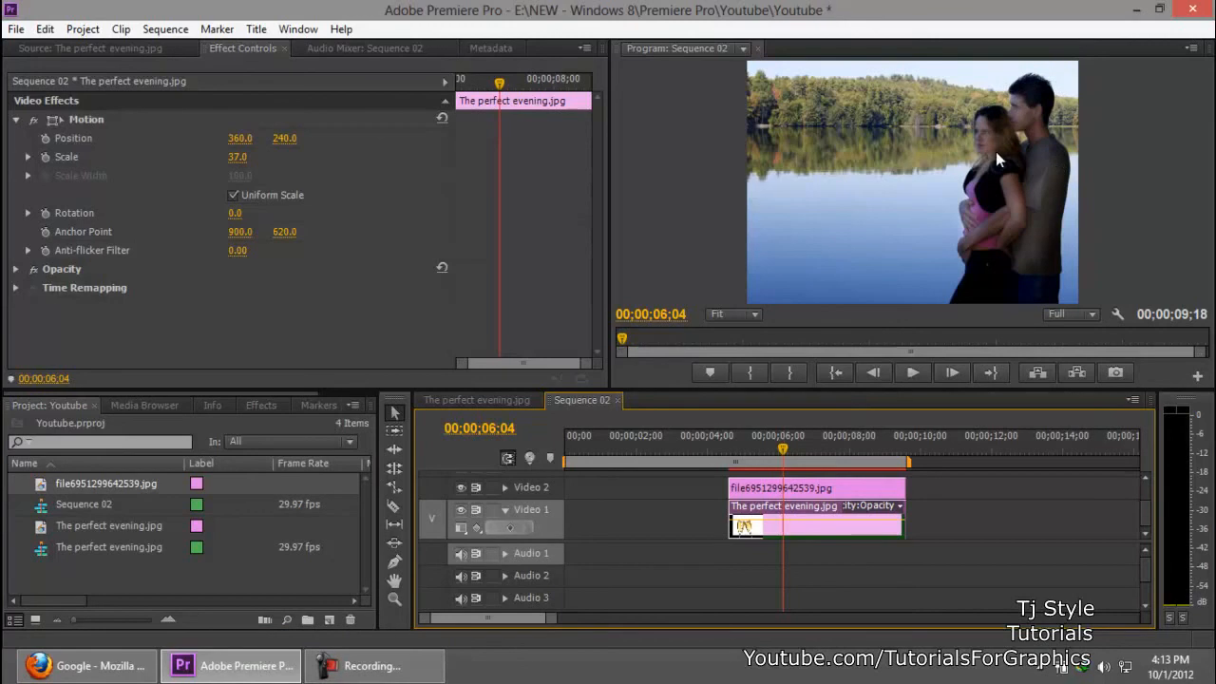
Step: Set the Scale of The perfect evening.jpg clip to 63 and select the file6951299642539.jpg clip on Video 2
{"action": "left_click_drag", "start_coordinate": [237, 159], "coordinate": [429, 247]}
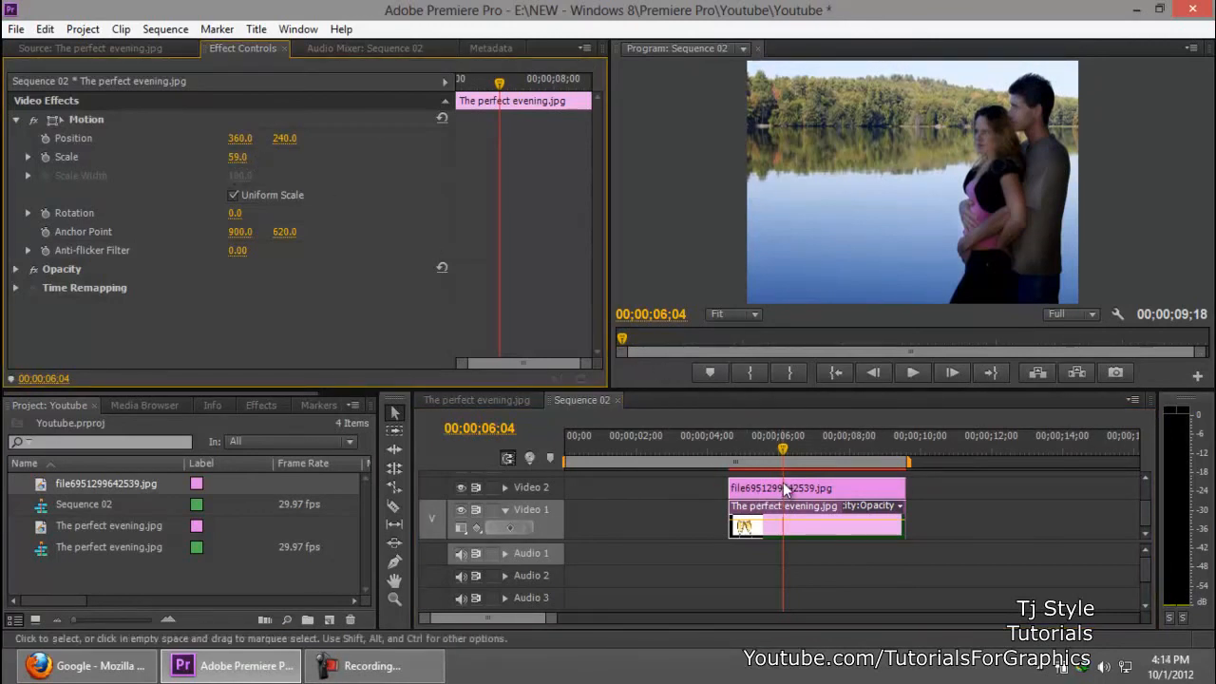
{"action": "left_click_drag", "start_coordinate": [236, 161], "coordinate": [242, 161]}
{"action": "left_click", "coordinate": [843, 218]}
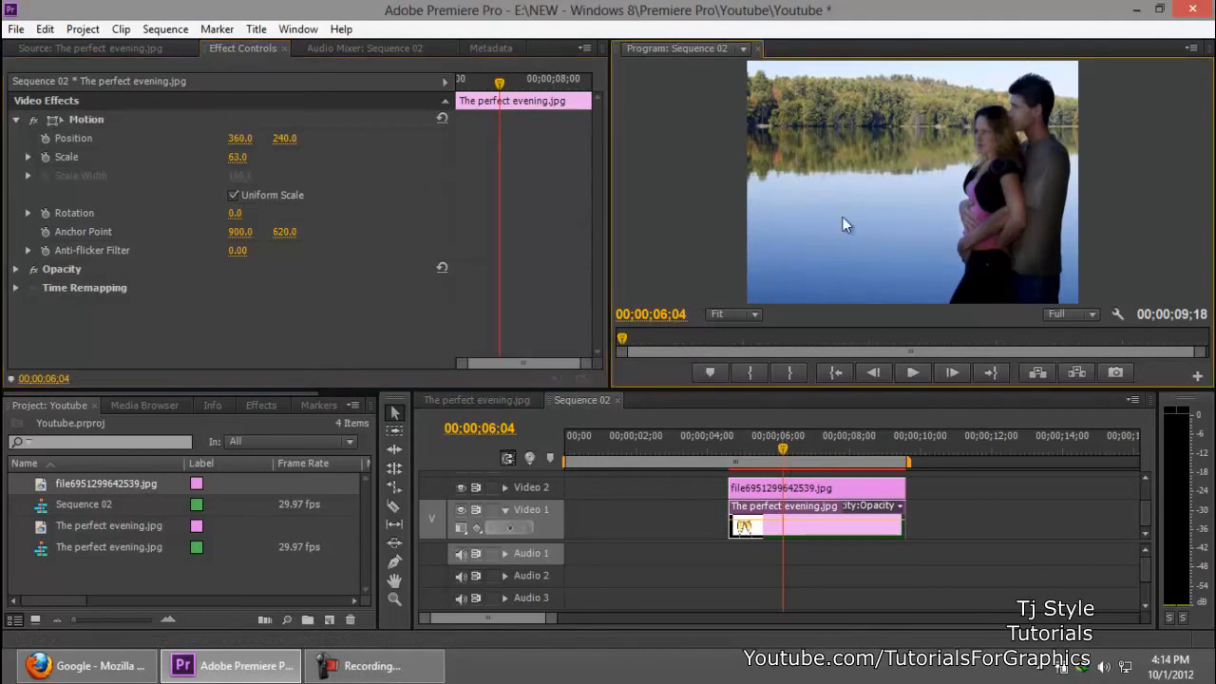
{"action": "left_click", "coordinate": [804, 489]}
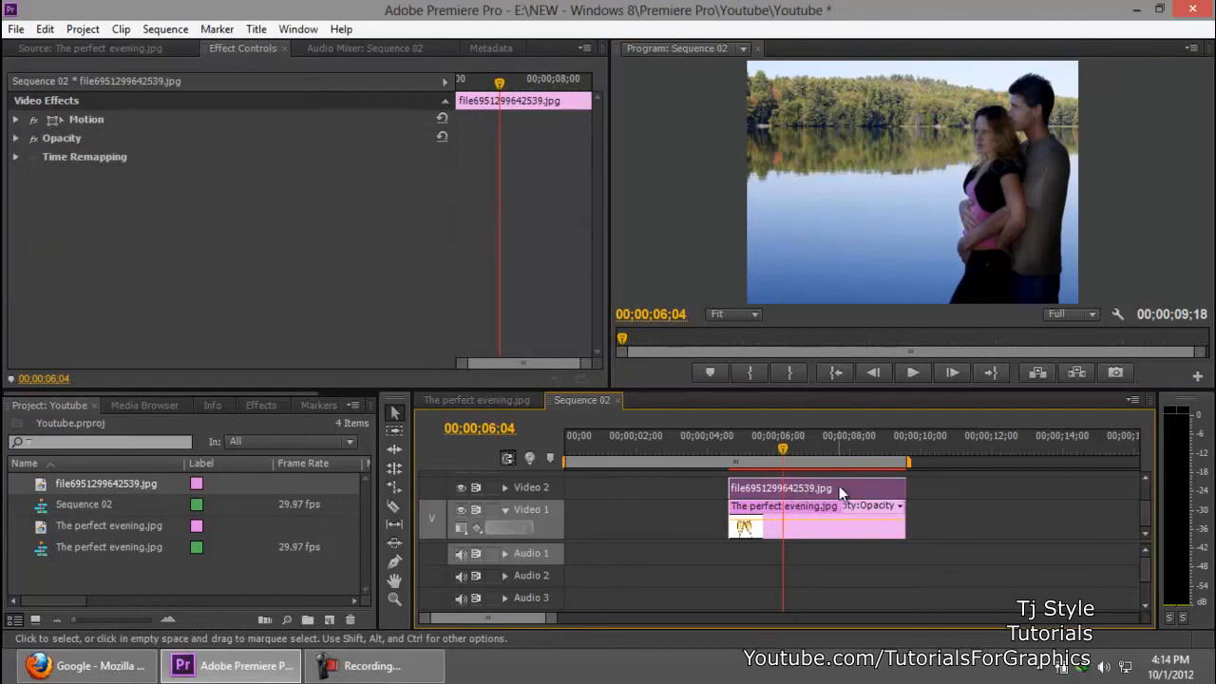
{"action": "left_click", "coordinate": [397, 677]}
{"action": "left_click", "coordinate": [401, 678]}
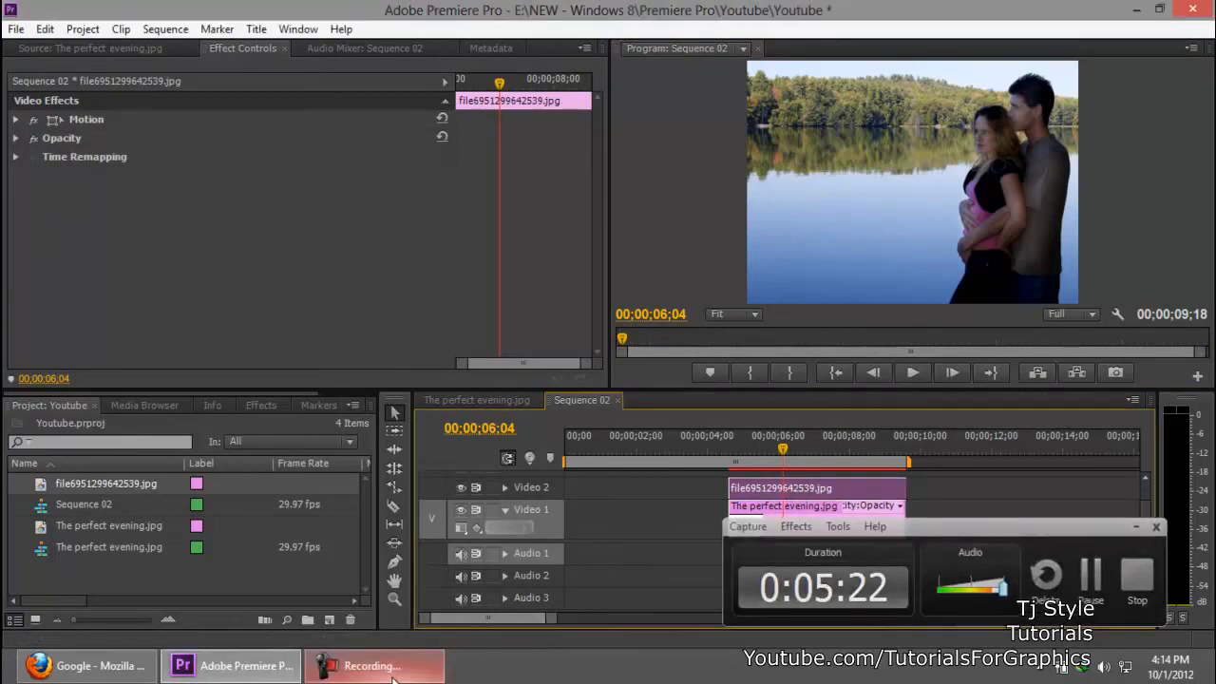
{"action": "left_click", "coordinate": [401, 678]}
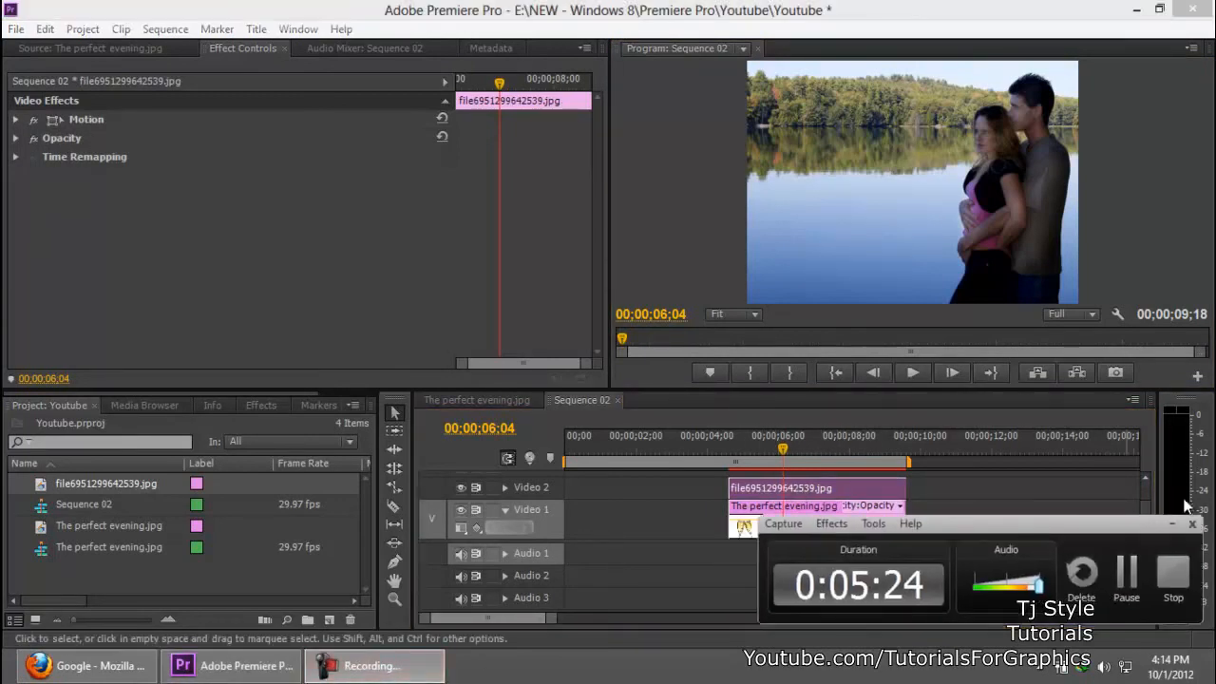
{"action": "left_click", "coordinate": [1172, 524]}
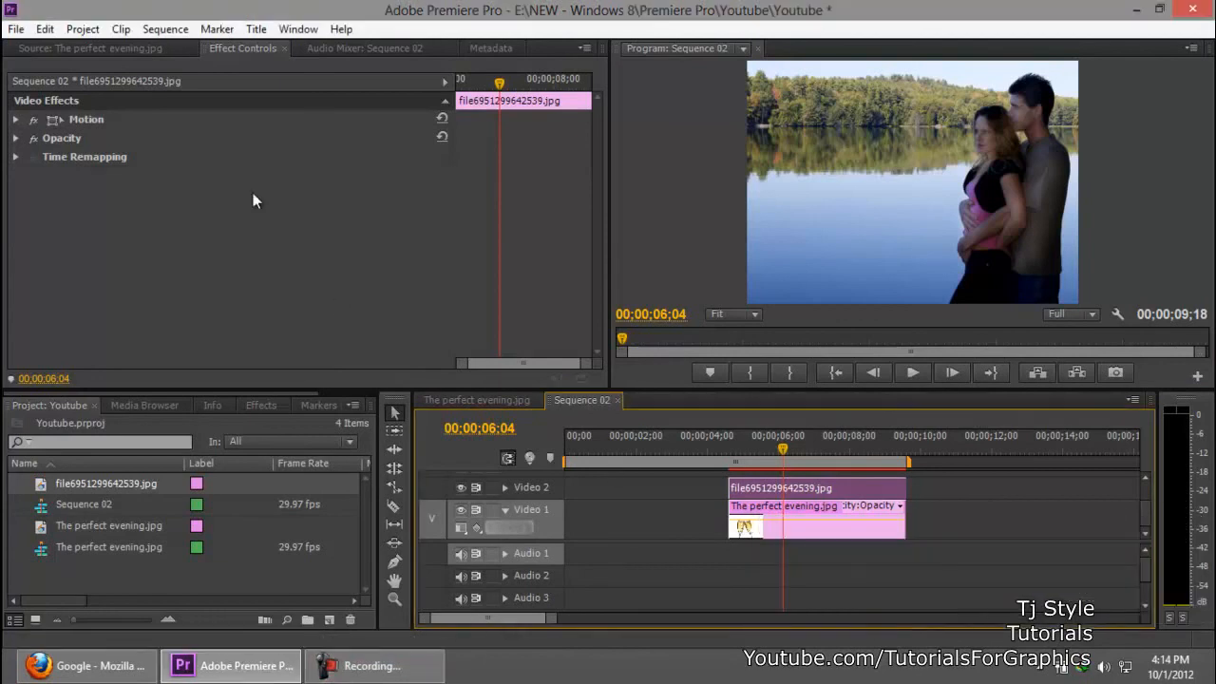
Step: Set the Motion Scale of the file6951299642539.jpg clip to 142
{"action": "left_click", "coordinate": [85, 121]}
{"action": "left_click", "coordinate": [16, 120]}
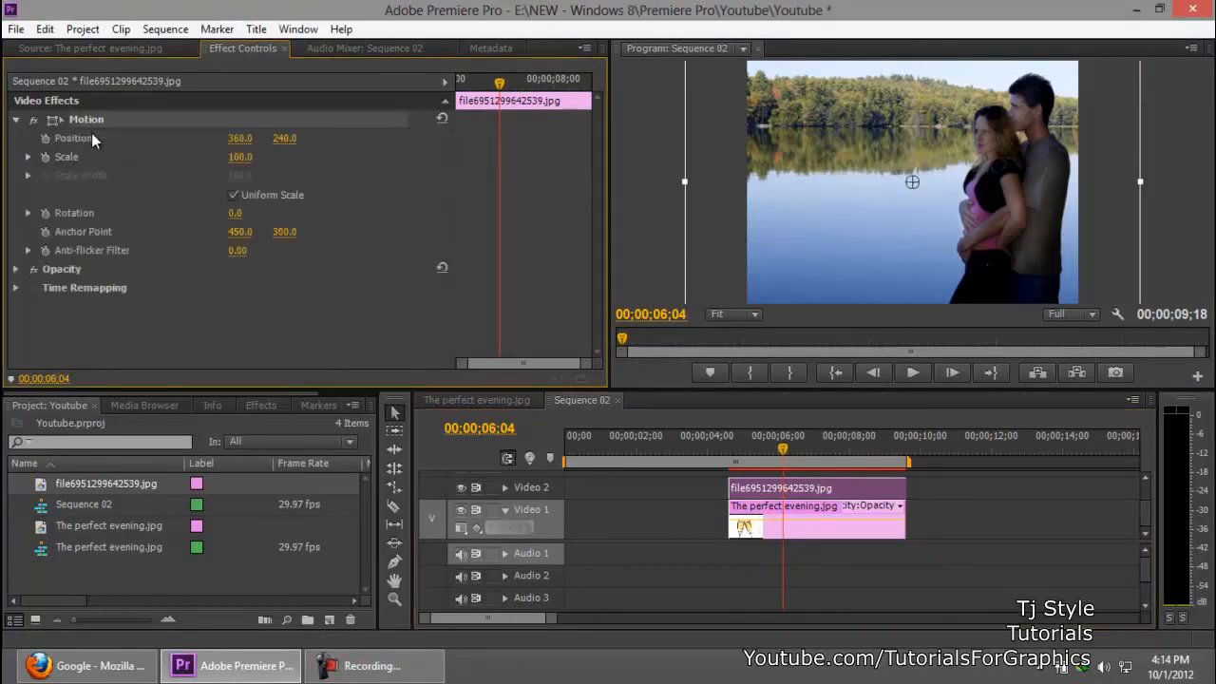
{"action": "left_click", "coordinate": [337, 304]}
{"action": "mouse_move", "coordinate": [234, 157]}
{"action": "left_mouse_down"}
{"action": "mouse_move", "coordinate": [256, 158]}
{"action": "mouse_move", "coordinate": [223, 156]}
{"action": "mouse_move", "coordinate": [285, 157]}
{"action": "mouse_move", "coordinate": [243, 163]}
{"action": "left_mouse_up"}
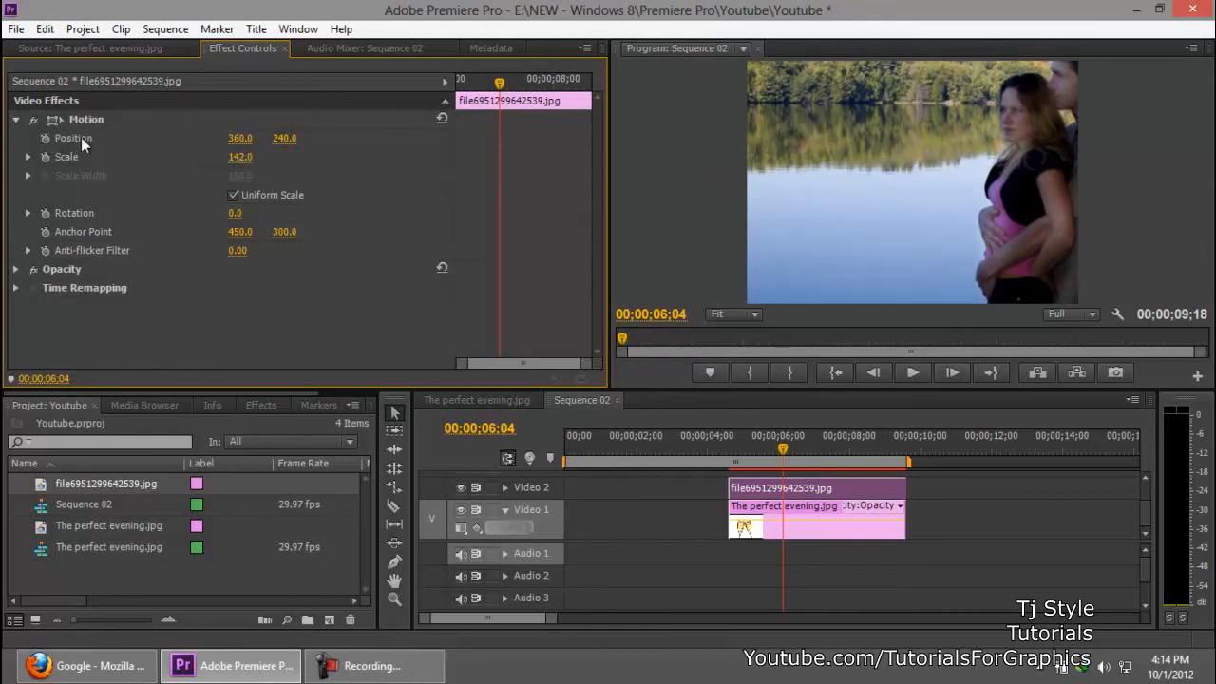
{"action": "left_click", "coordinate": [338, 667]}
{"action": "left_click", "coordinate": [337, 669]}
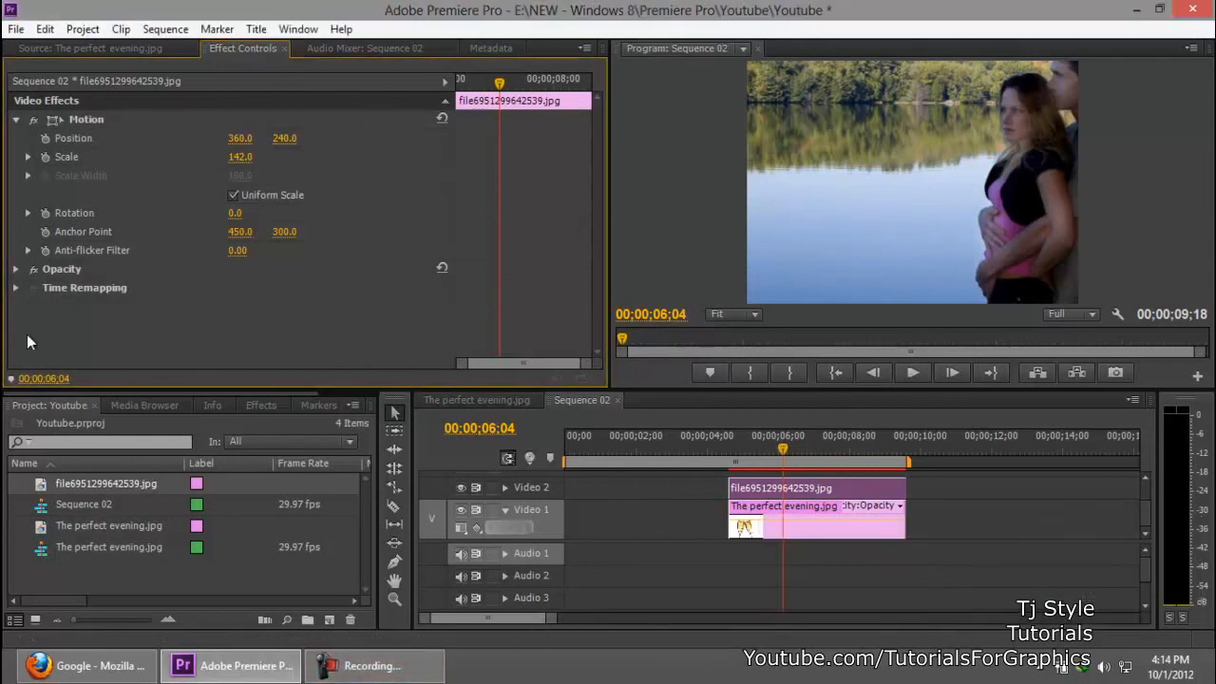
{"action": "left_click", "coordinate": [372, 670]}
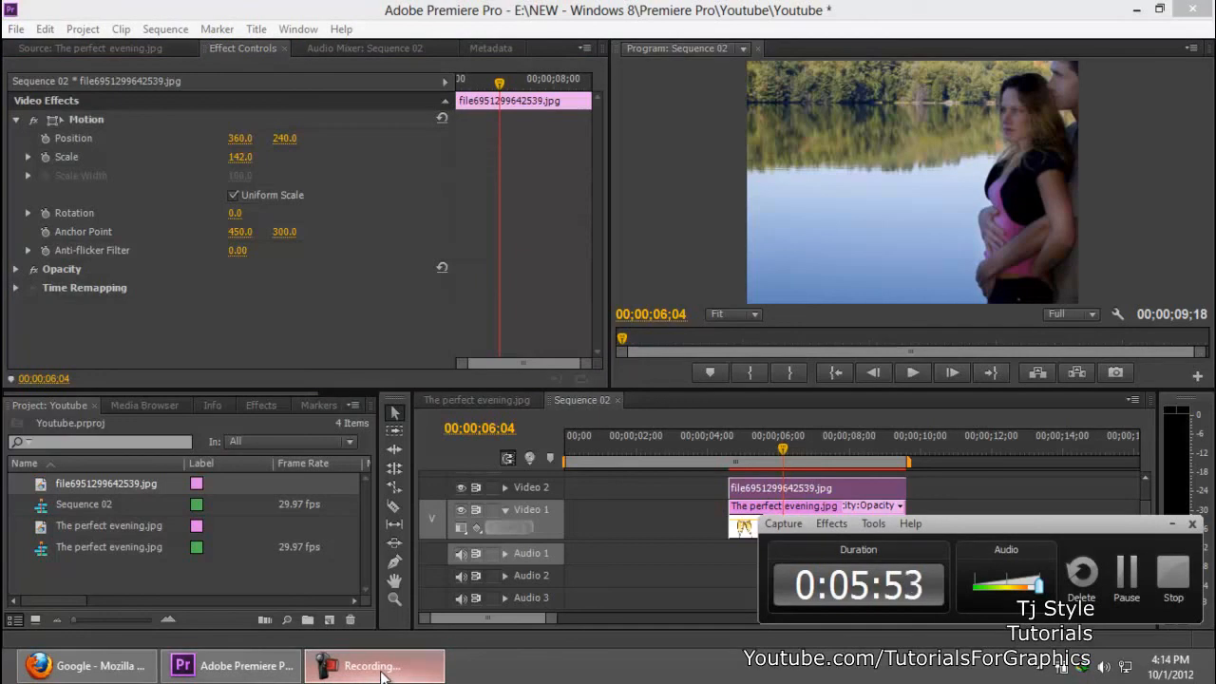
{"action": "left_click", "coordinate": [746, 10]}
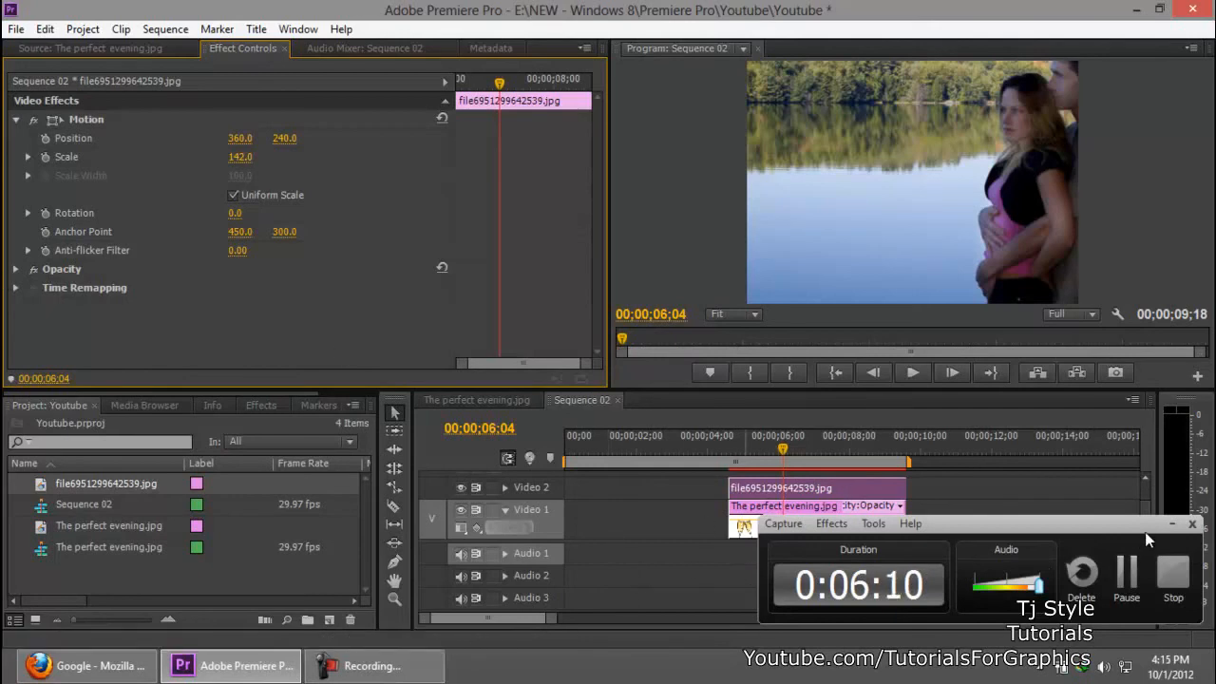
{"action": "left_click_drag", "start_coordinate": [1096, 534], "coordinate": [1091, 556]}
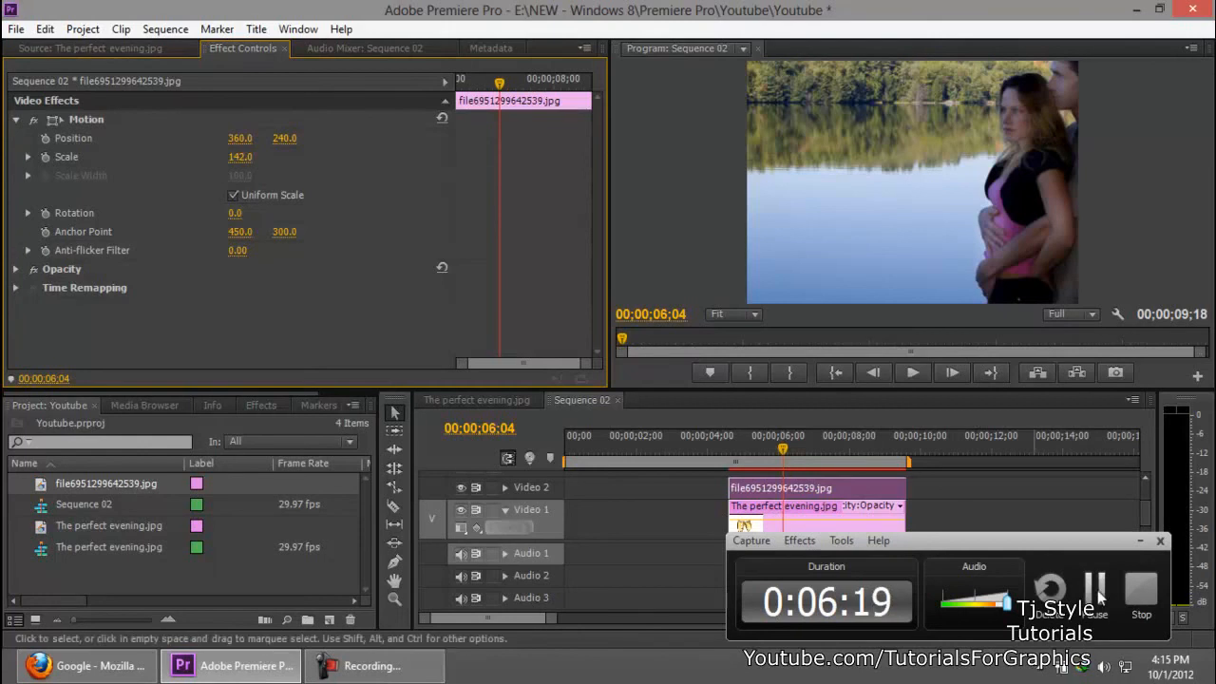
{"action": "left_click", "coordinate": [1137, 545]}
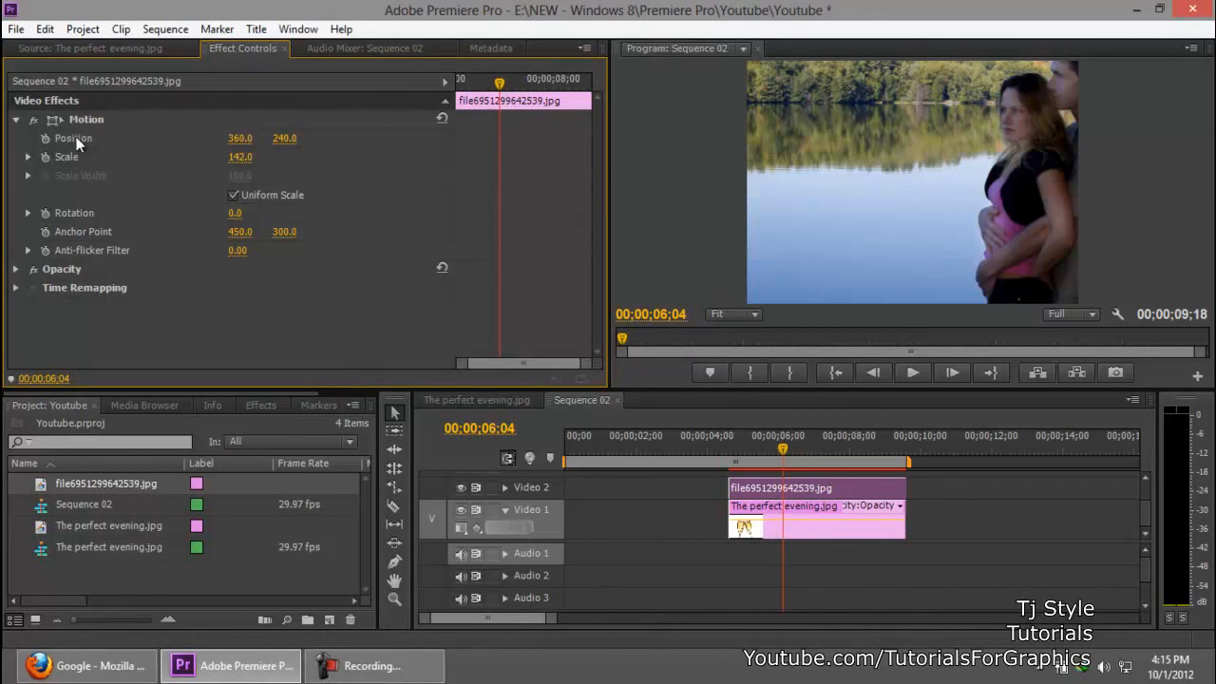
Step: Set the Video 2 clip's Position to 149, 321, and refine it directly in the Program monitor to about 168.3, 333.3
{"action": "left_click_drag", "start_coordinate": [238, 138], "coordinate": [49, 136]}
{"action": "left_click_drag", "start_coordinate": [285, 139], "coordinate": [362, 141]}
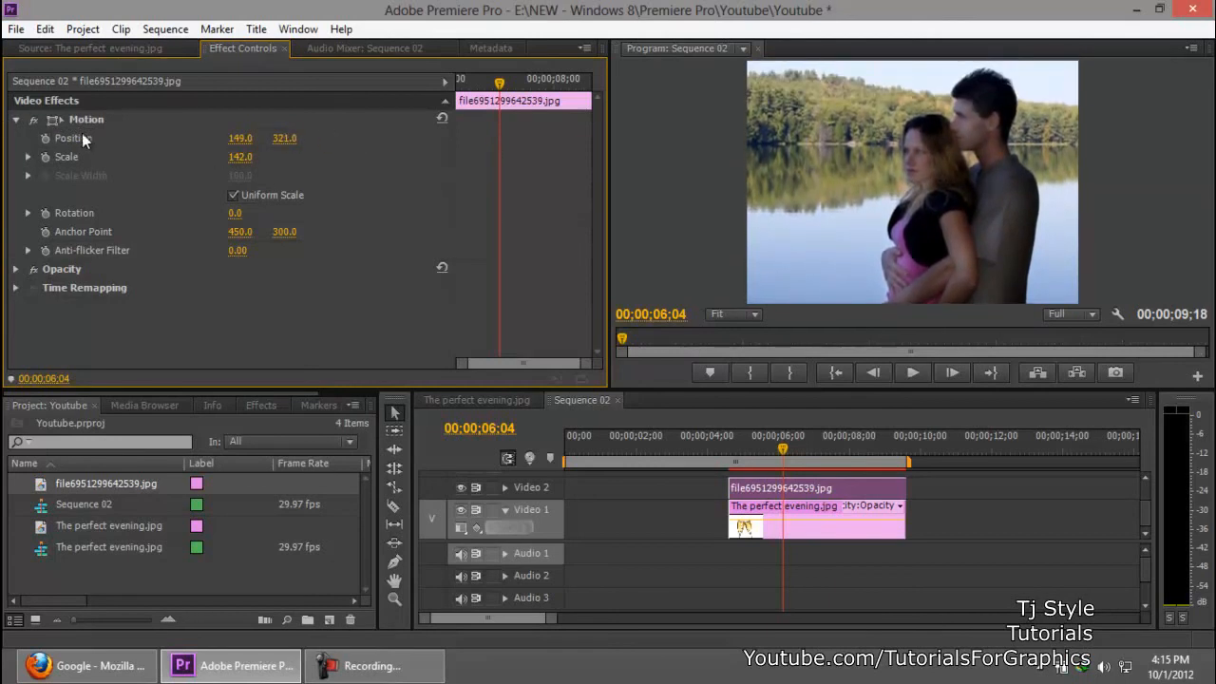
{"action": "left_click", "coordinate": [54, 122]}
{"action": "key", "text": "Left"}
{"action": "key", "text": "Left"}
{"action": "left_click_drag", "start_coordinate": [916, 186], "coordinate": [956, 179]}
Step: Move the playhead to 00;00;05;07 and shift The perfect evening.jpg clip in the Program monitor to about 300.2, 241.8
{"action": "left_click_drag", "start_coordinate": [780, 449], "coordinate": [750, 452]}
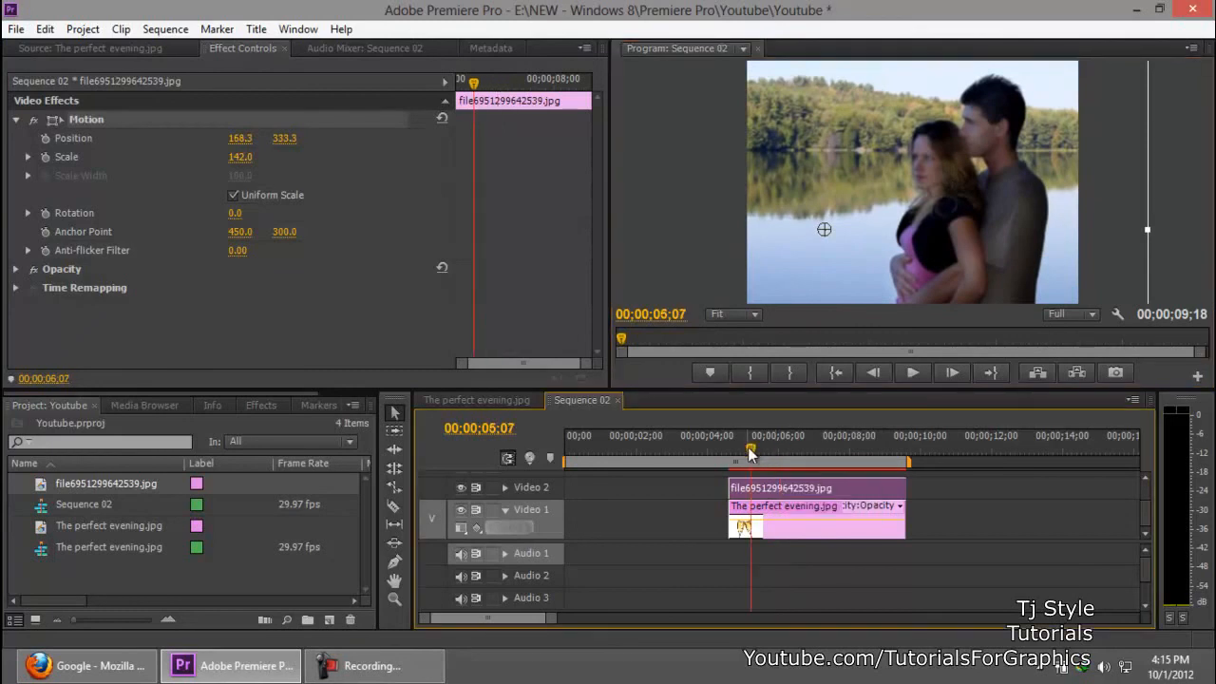
{"action": "left_click", "coordinate": [1131, 197]}
{"action": "left_click", "coordinate": [1164, 181]}
{"action": "left_click_drag", "start_coordinate": [1046, 202], "coordinate": [974, 198]}
{"action": "left_click", "coordinate": [198, 336]}
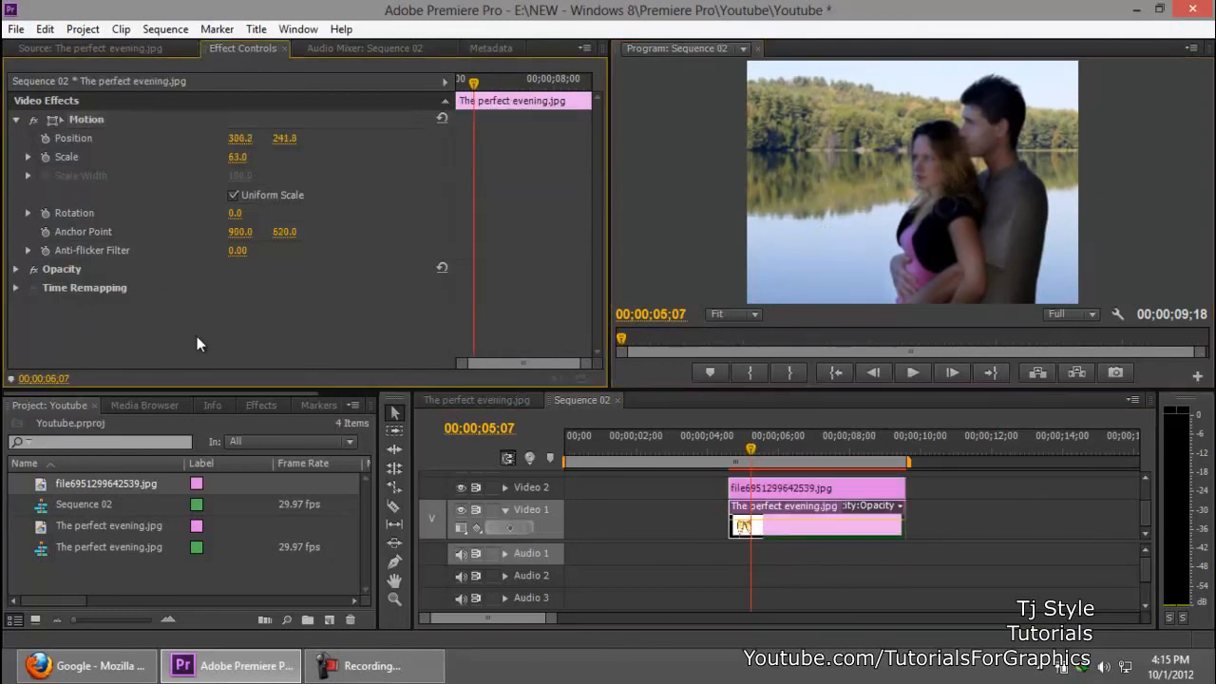
Step: Turn on Position keyframing for The perfect evening.jpg clip, and turn it off again, deleting its keyframes
{"action": "left_click", "coordinate": [45, 138]}
{"action": "left_click", "coordinate": [48, 138]}
{"action": "left_click", "coordinate": [671, 356]}
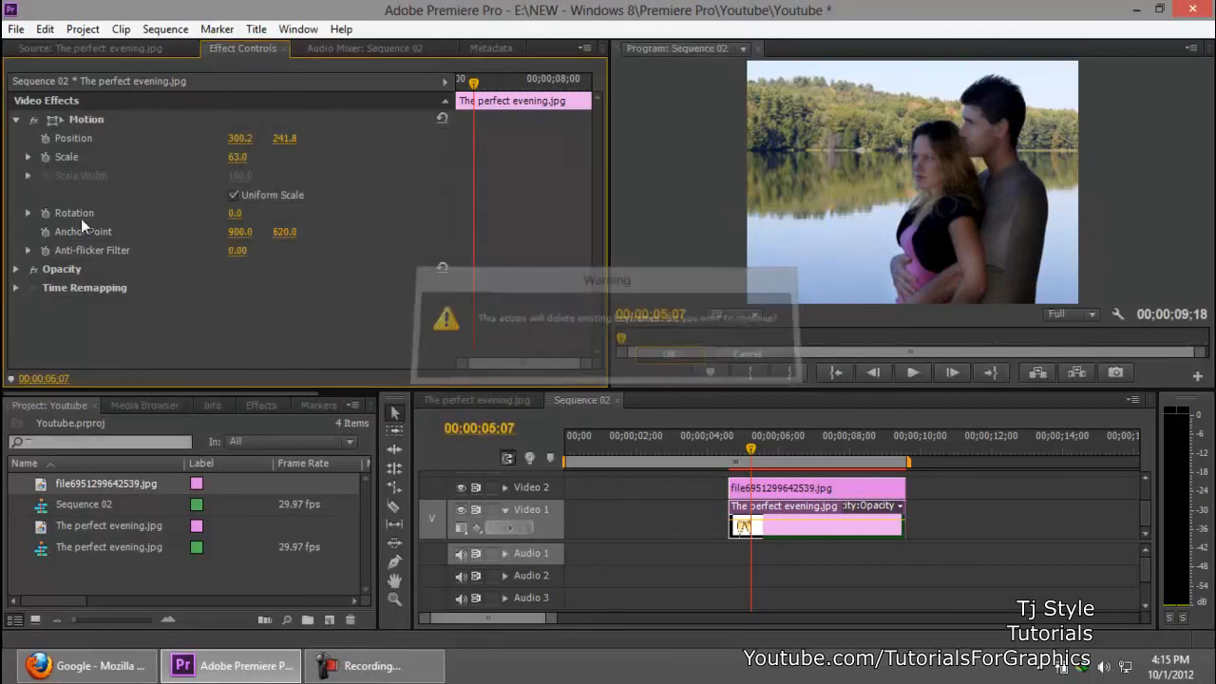
Step: Turn on Scale keyframing for The perfect evening.jpg clip, adjust its Scale, and select the file6951299642539.jpg clip on Video 2
{"action": "left_click", "coordinate": [45, 157]}
{"action": "left_click_drag", "start_coordinate": [234, 161], "coordinate": [457, 166]}
{"action": "left_click", "coordinate": [798, 488]}
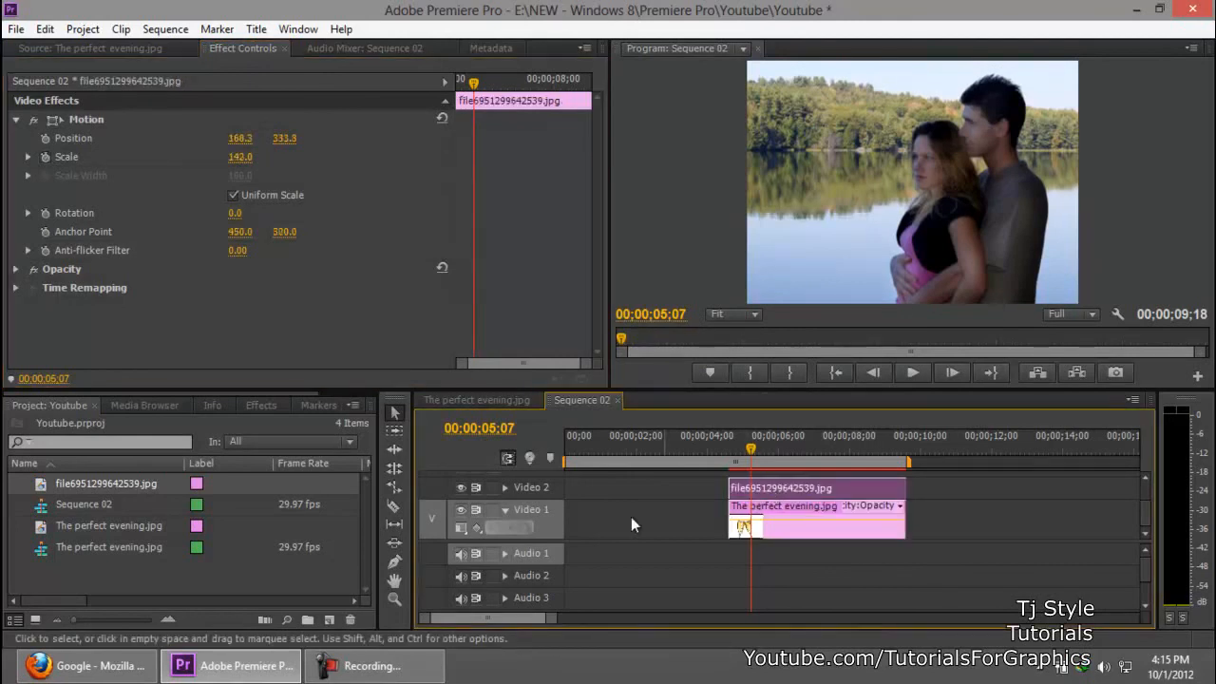
Step: Animate the file6951299642539.jpg clip's Scale with keyframes of 384 at 00;00;05;07 and 148 at 00;00;07;12
{"action": "left_click", "coordinate": [44, 157]}
{"action": "left_click_drag", "start_coordinate": [247, 160], "coordinate": [462, 162]}
{"action": "left_click_drag", "start_coordinate": [487, 98], "coordinate": [538, 95]}
{"action": "left_click_drag", "start_coordinate": [240, 160], "coordinate": [29, 153]}
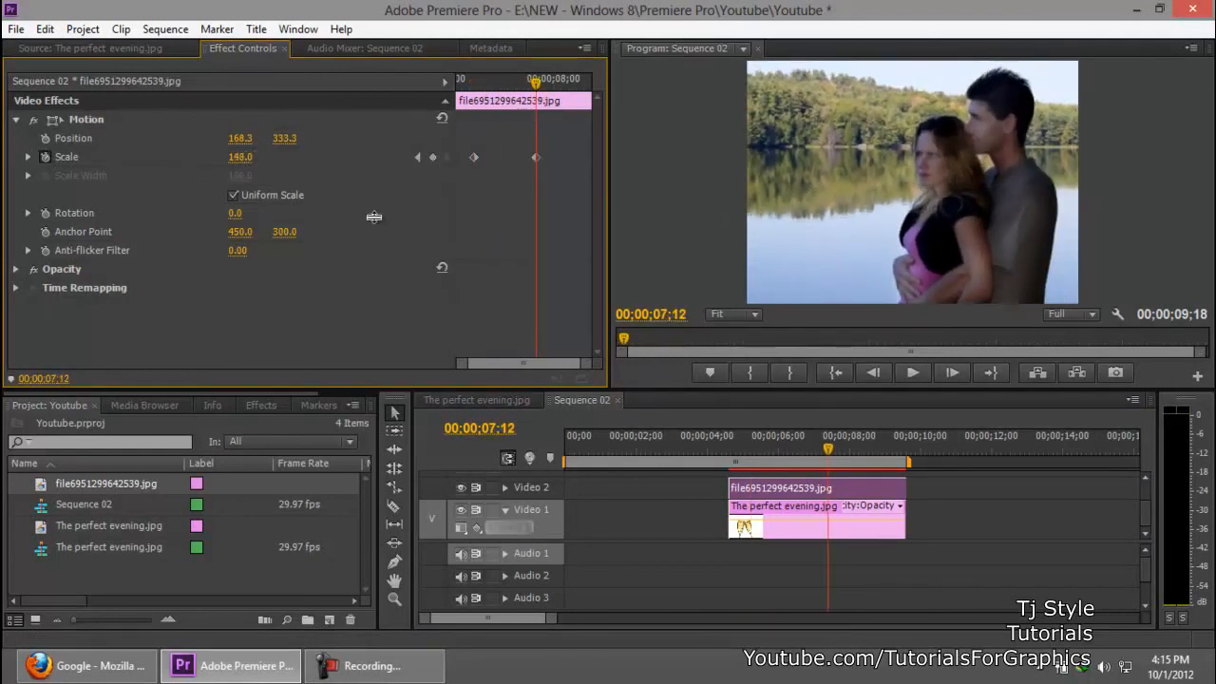
Step: Play Sequence 02 from 00;00;04;15 to preview the Scale animation, stopping at about 00;00;07;22
{"action": "left_click_drag", "start_coordinate": [822, 445], "coordinate": [727, 451]}
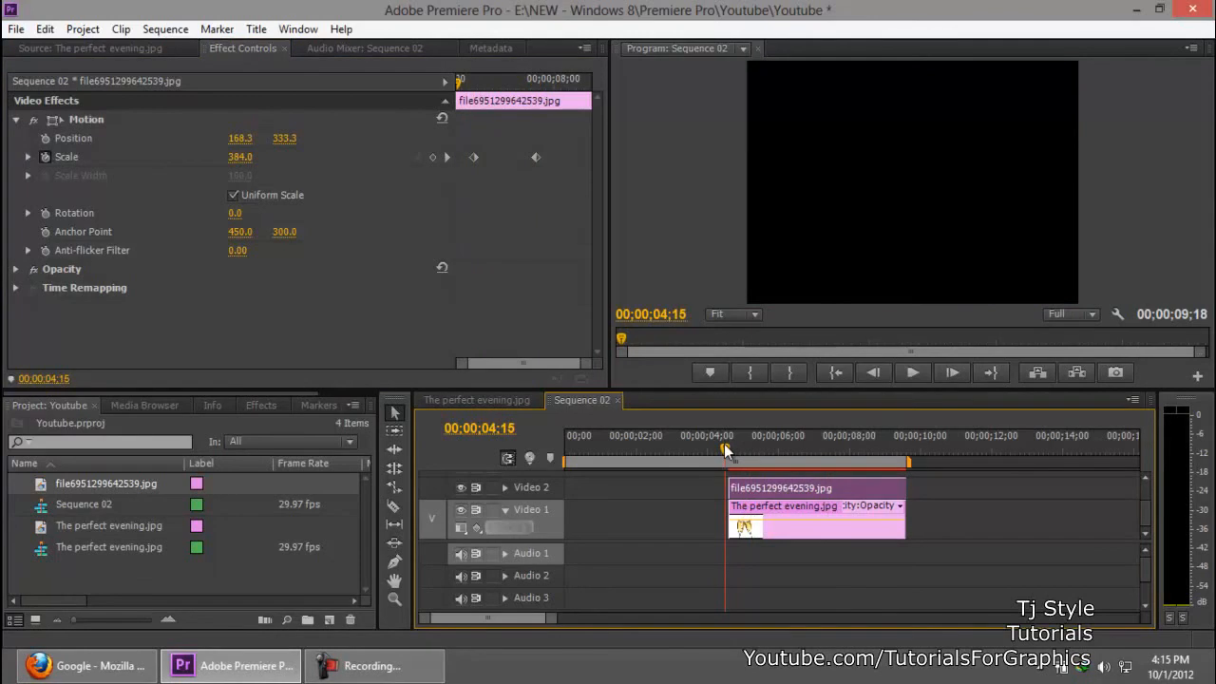
{"action": "key", "text": "space"}
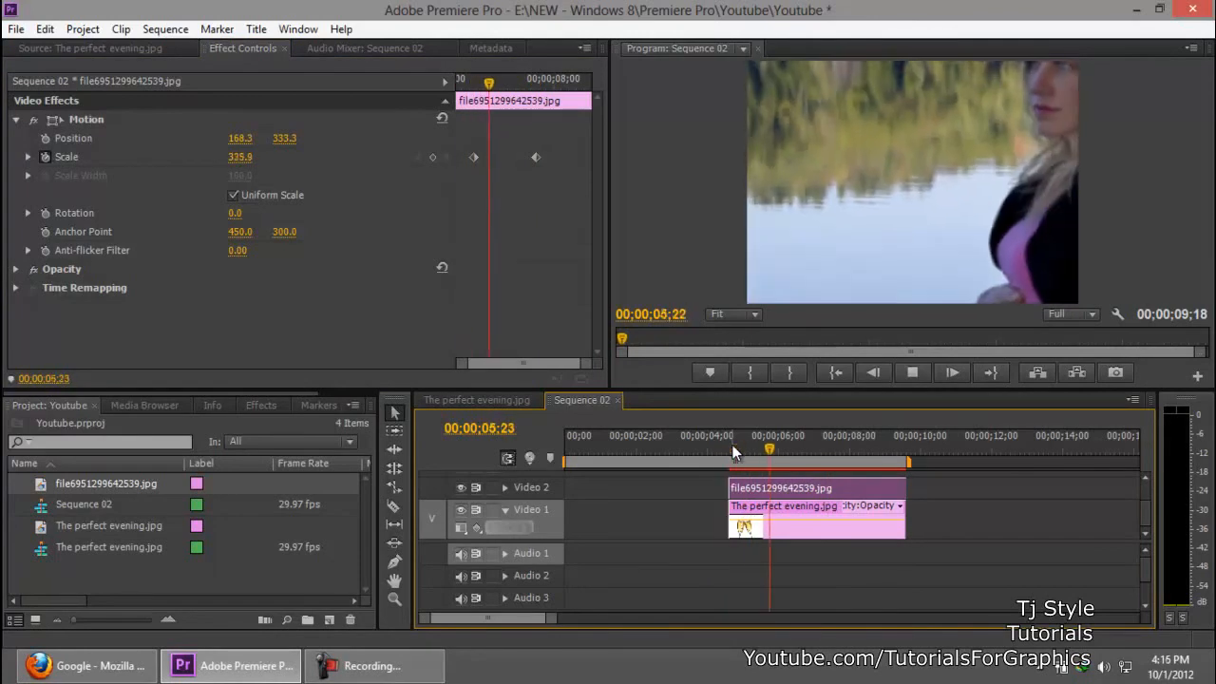
{"action": "key", "text": "space"}
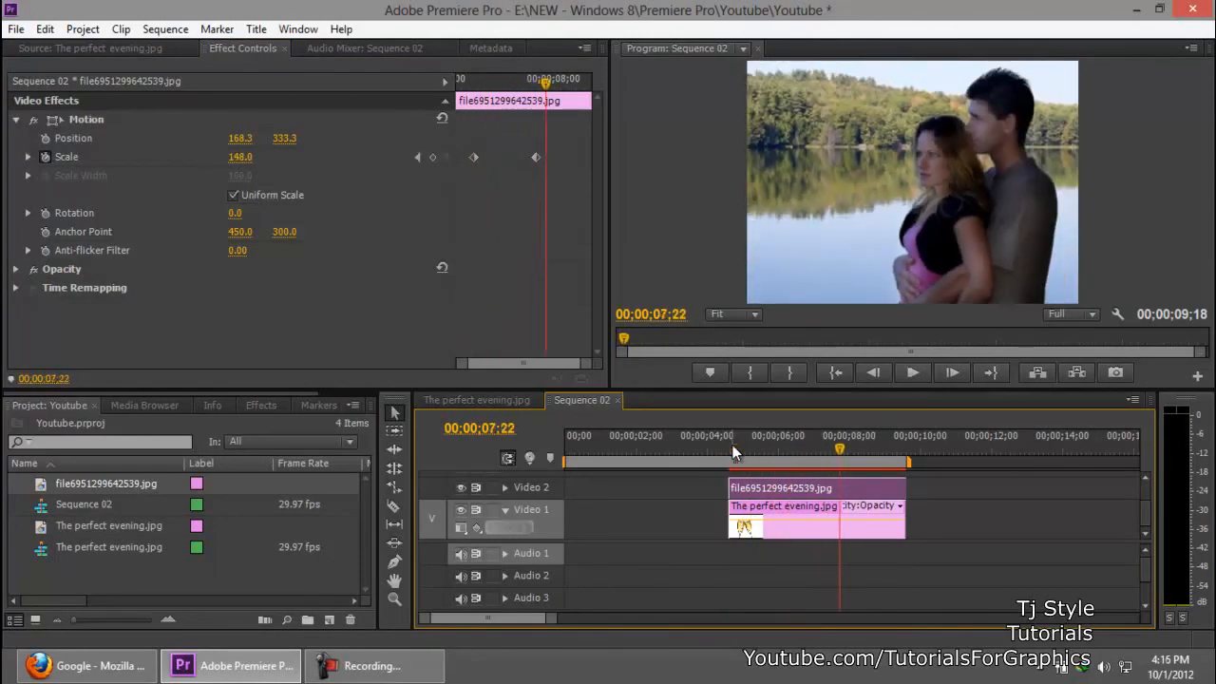
{"action": "left_click", "coordinate": [399, 666]}
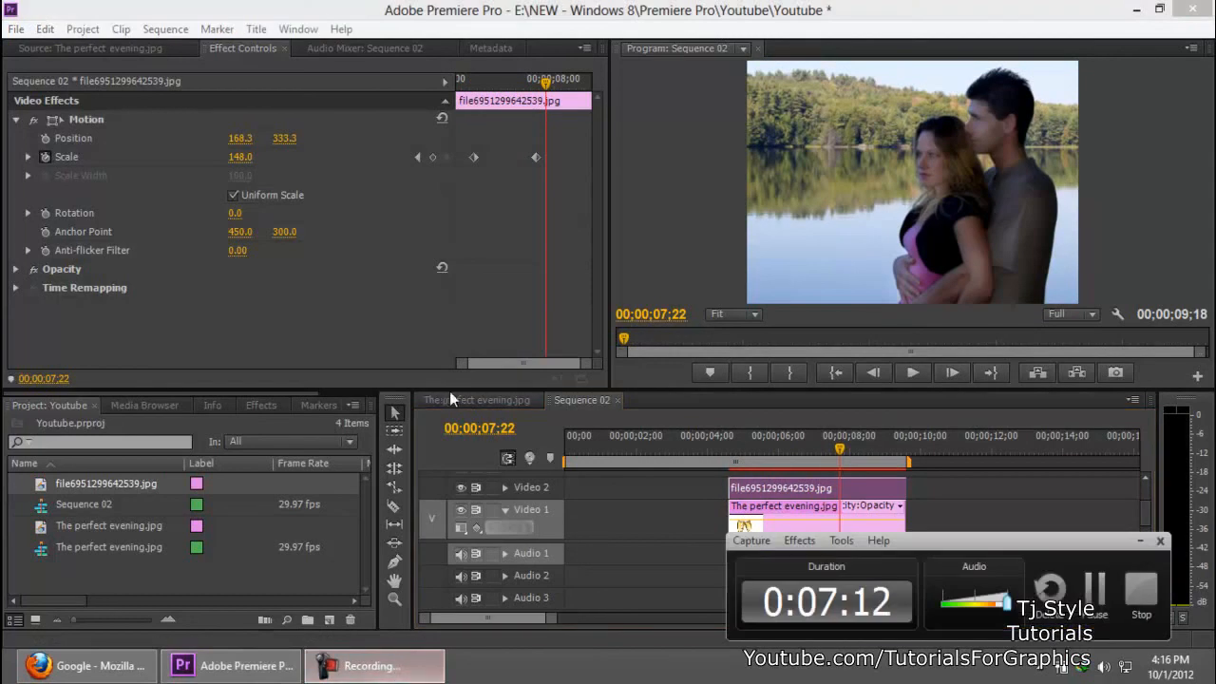
{"action": "left_click", "coordinate": [713, 4]}
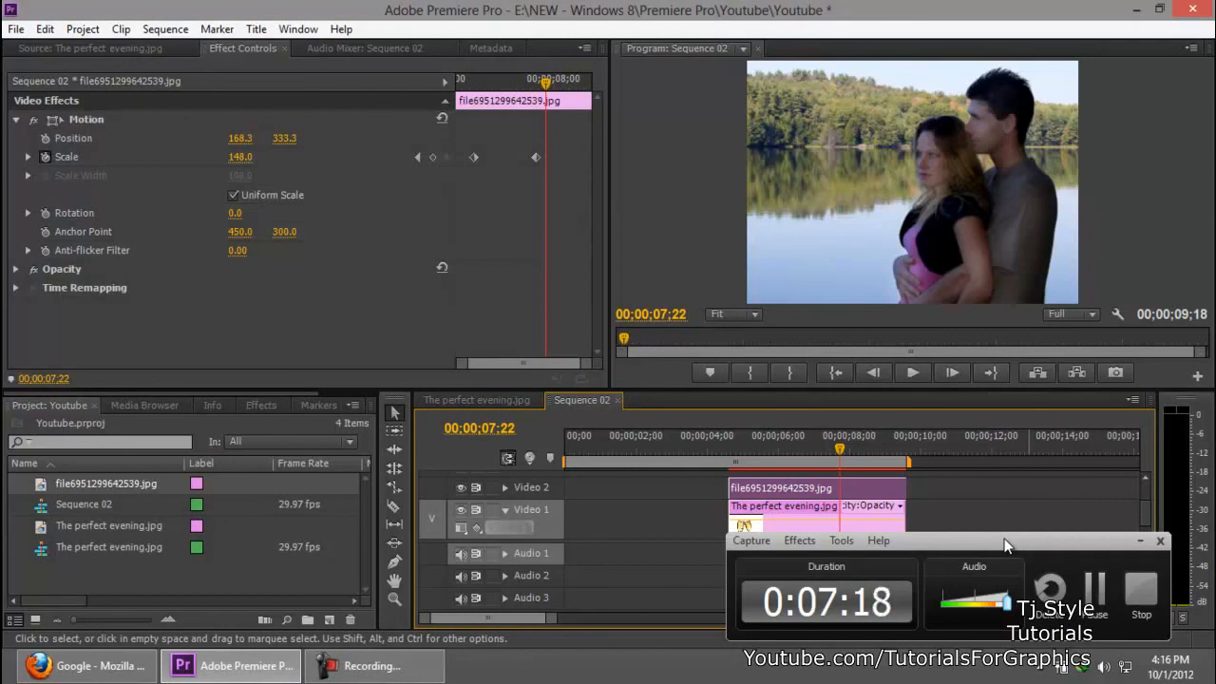
Step: Turn off the clip's Scale keyframing at 00;00;07;12, deleting its keyframes, and return the playhead to 00;00;04;18
{"action": "mouse_move", "coordinate": [531, 86]}
{"action": "left_mouse_down"}
{"action": "mouse_move", "coordinate": [518, 83]}
{"action": "mouse_move", "coordinate": [539, 84]}
{"action": "left_mouse_up"}
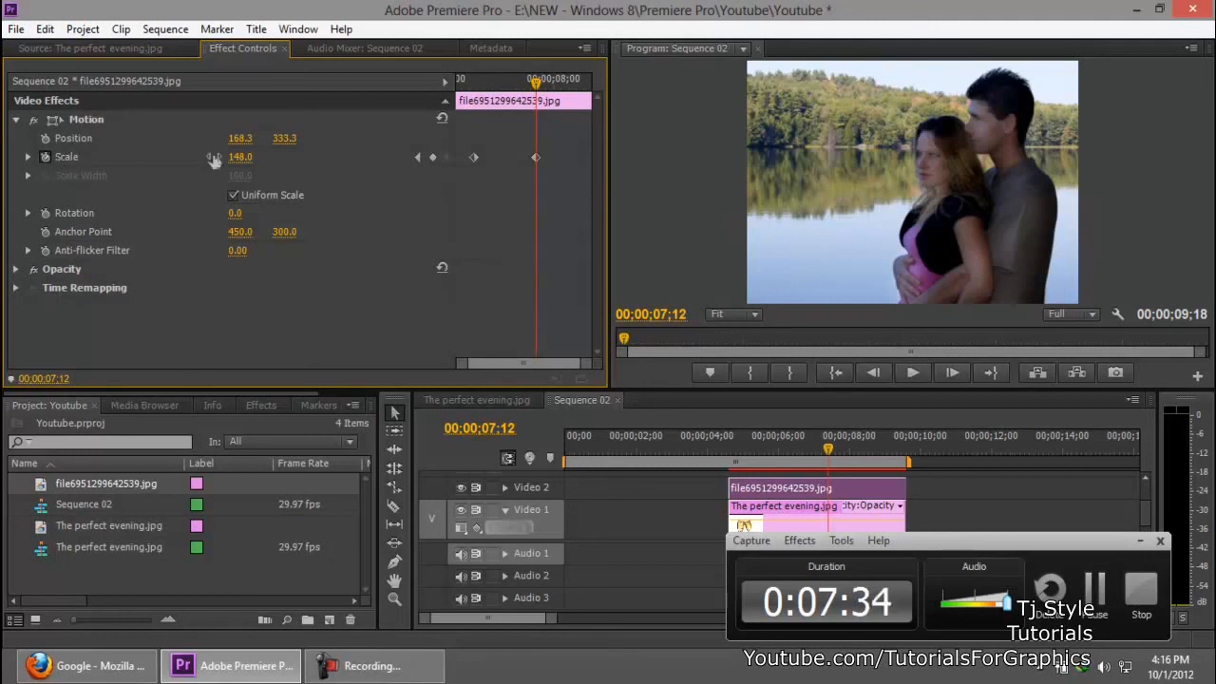
{"action": "left_click", "coordinate": [44, 158]}
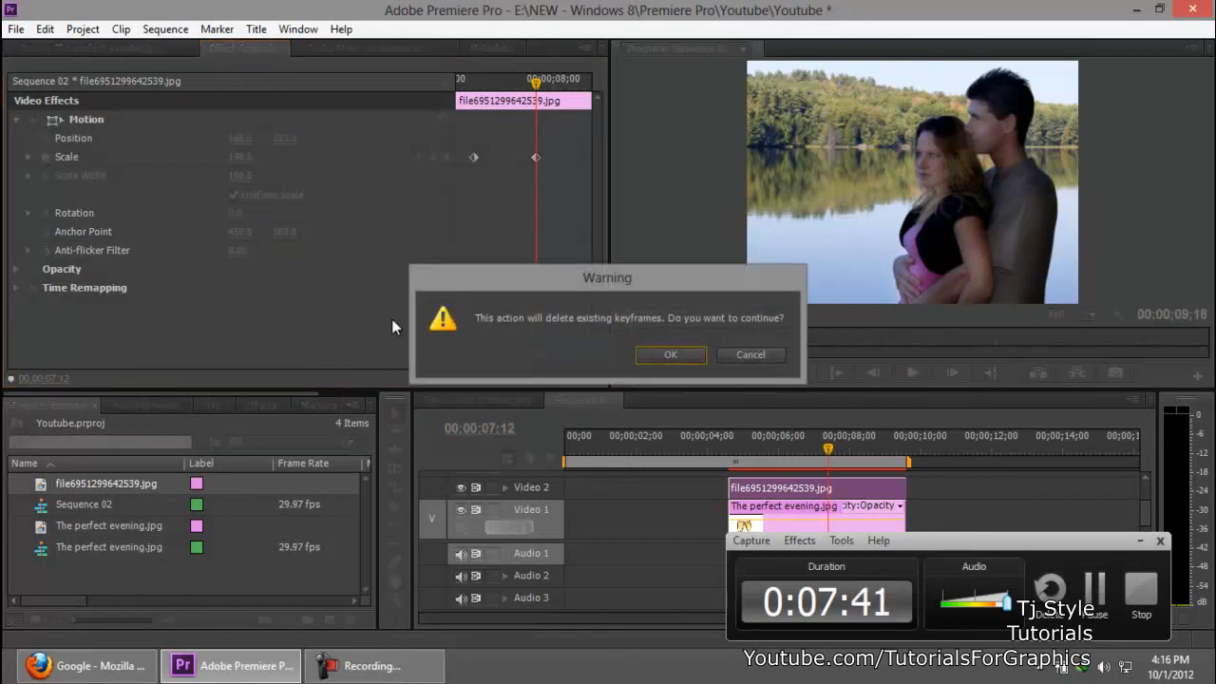
{"action": "left_click", "coordinate": [681, 350]}
{"action": "left_click_drag", "start_coordinate": [519, 85], "coordinate": [453, 82]}
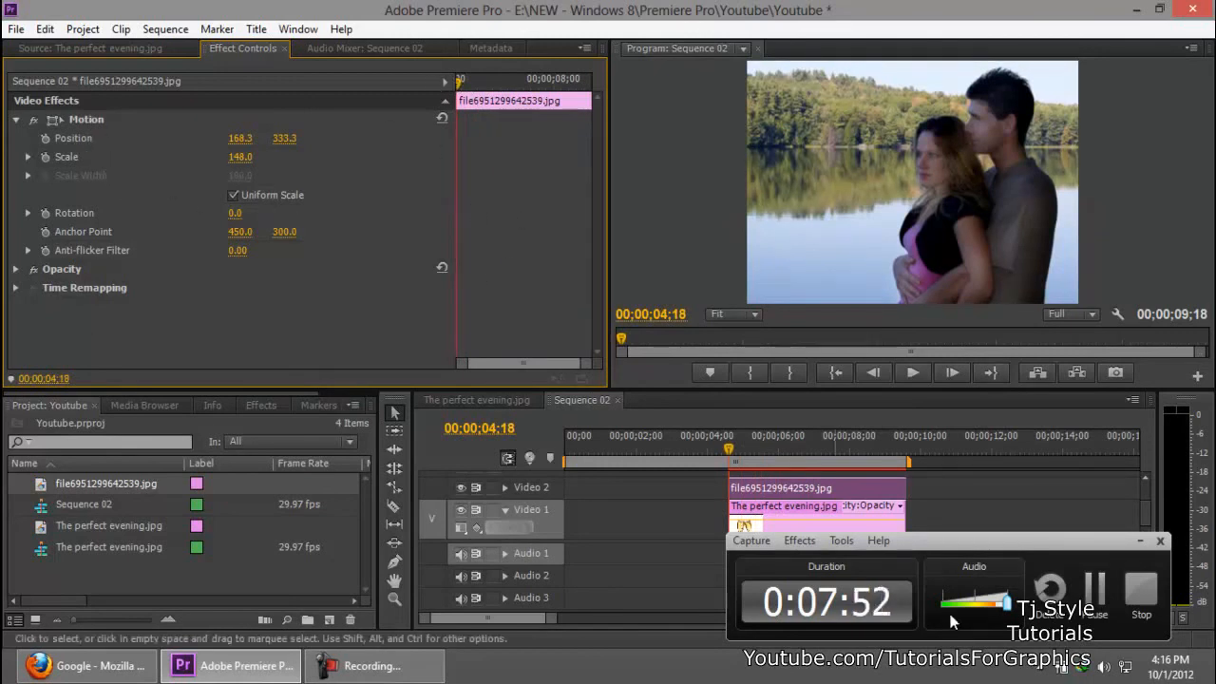
{"action": "left_click", "coordinate": [1087, 548]}
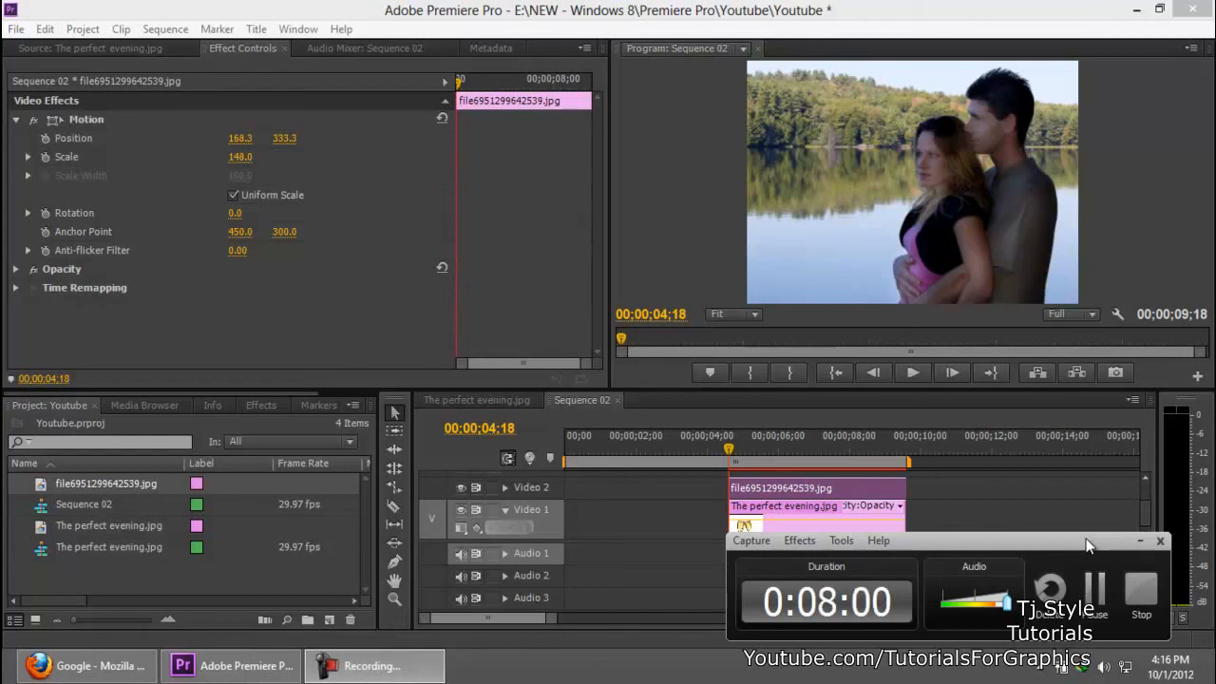
{"action": "left_click_drag", "start_coordinate": [1086, 539], "coordinate": [1106, 533]}
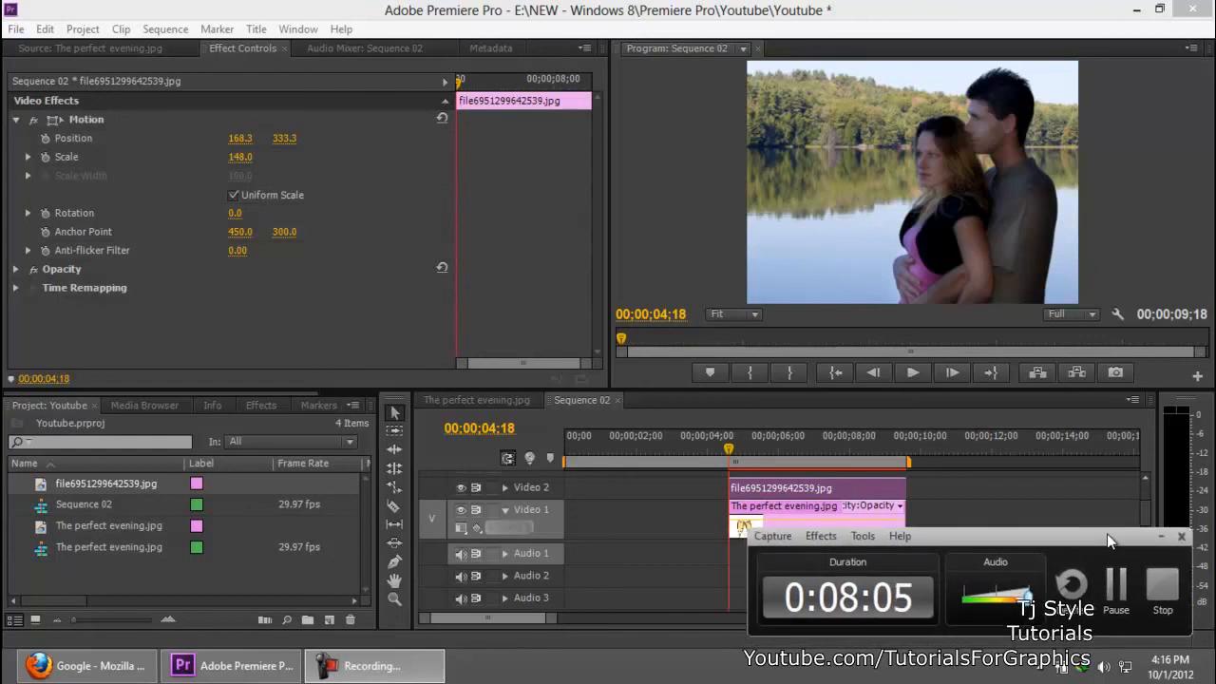